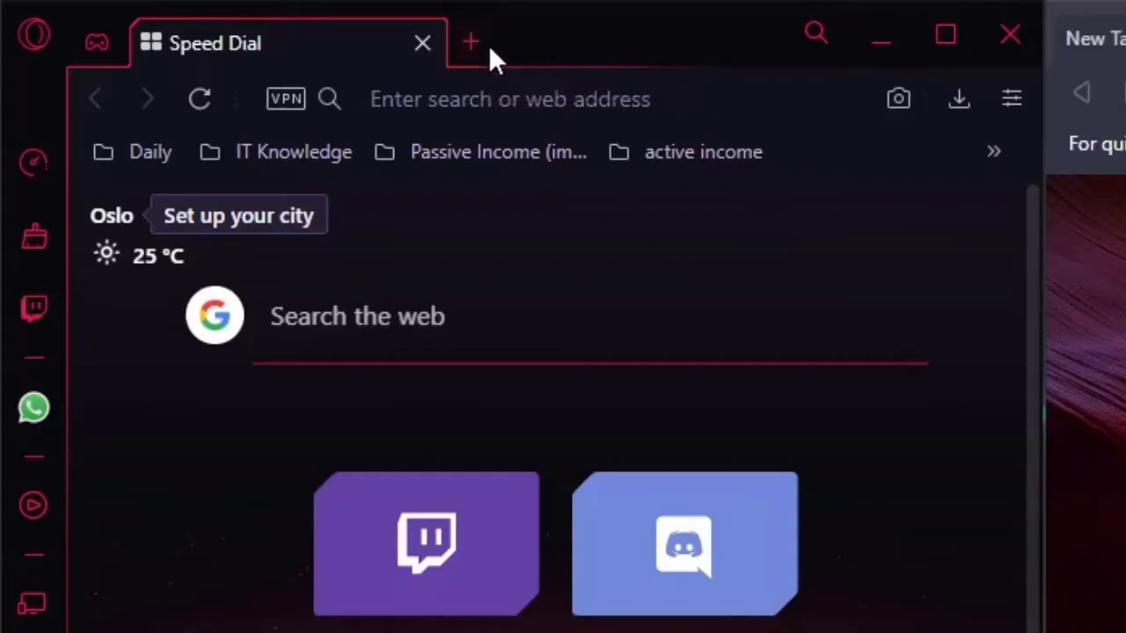
Open four more Speed Dial tabs in Opera GX, five in total
click(474, 45)
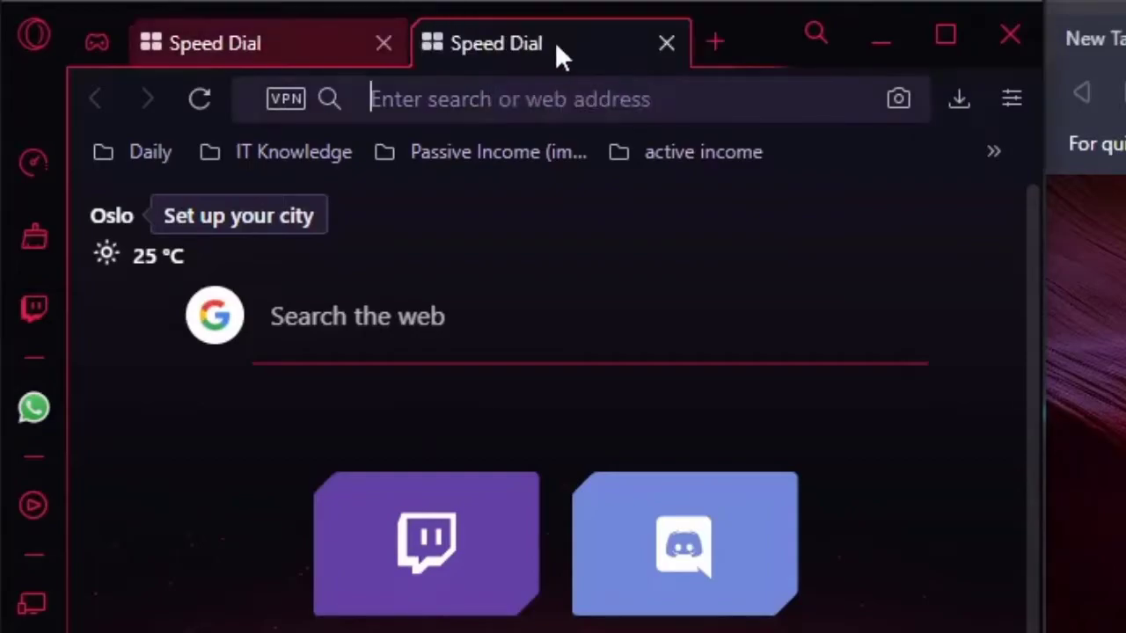
click(717, 44)
click(718, 41)
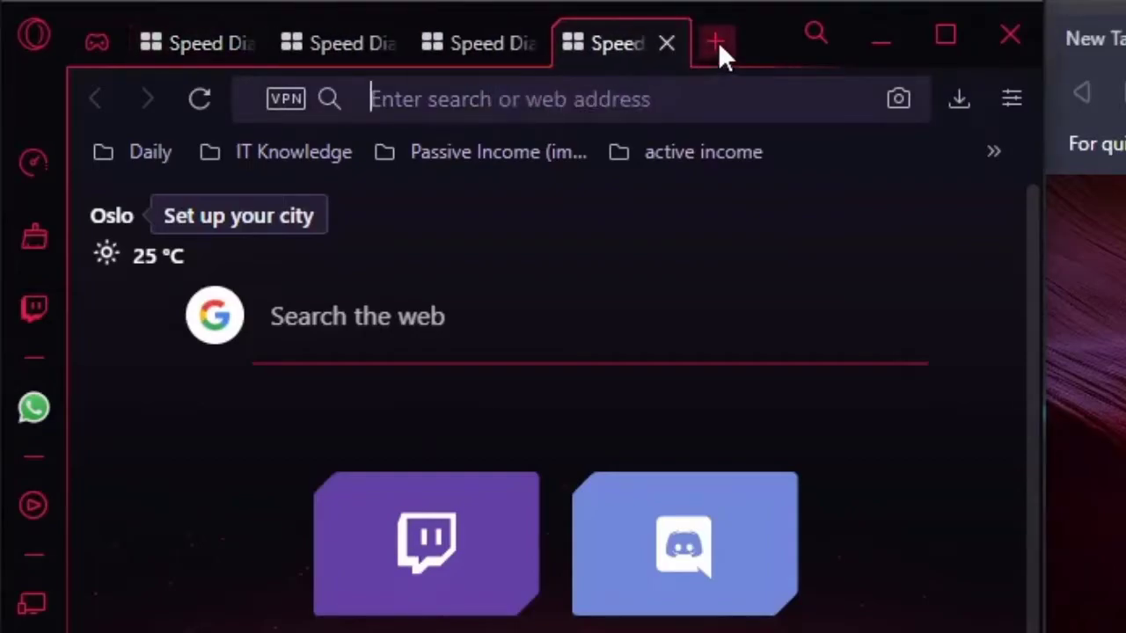
click(718, 41)
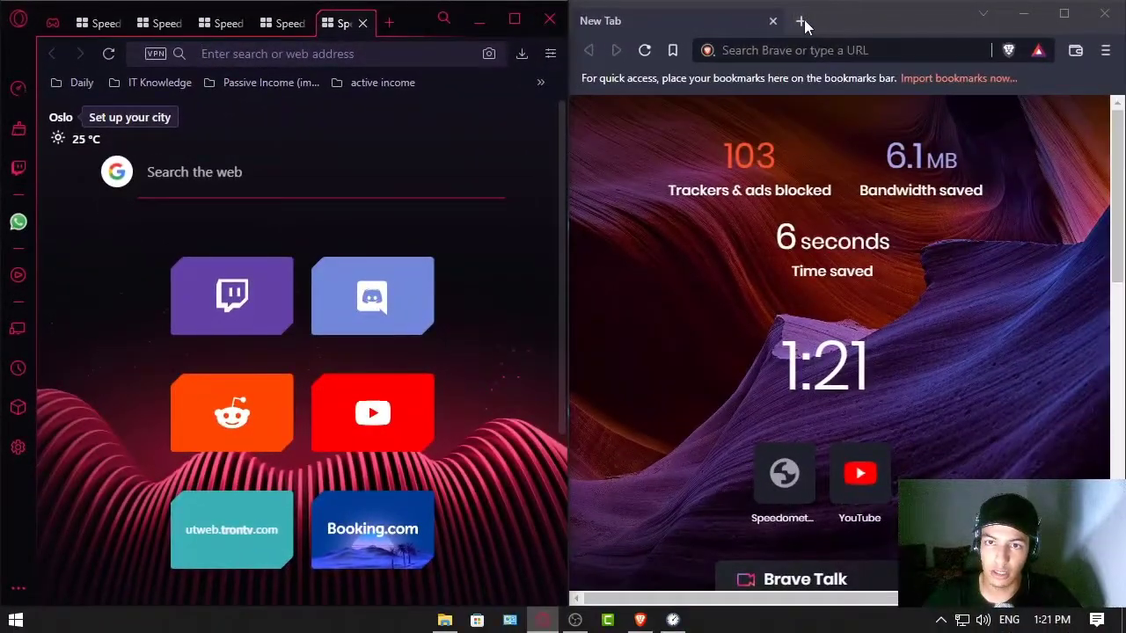
Open four more New Tab tabs in Brave, five in total
click(803, 23)
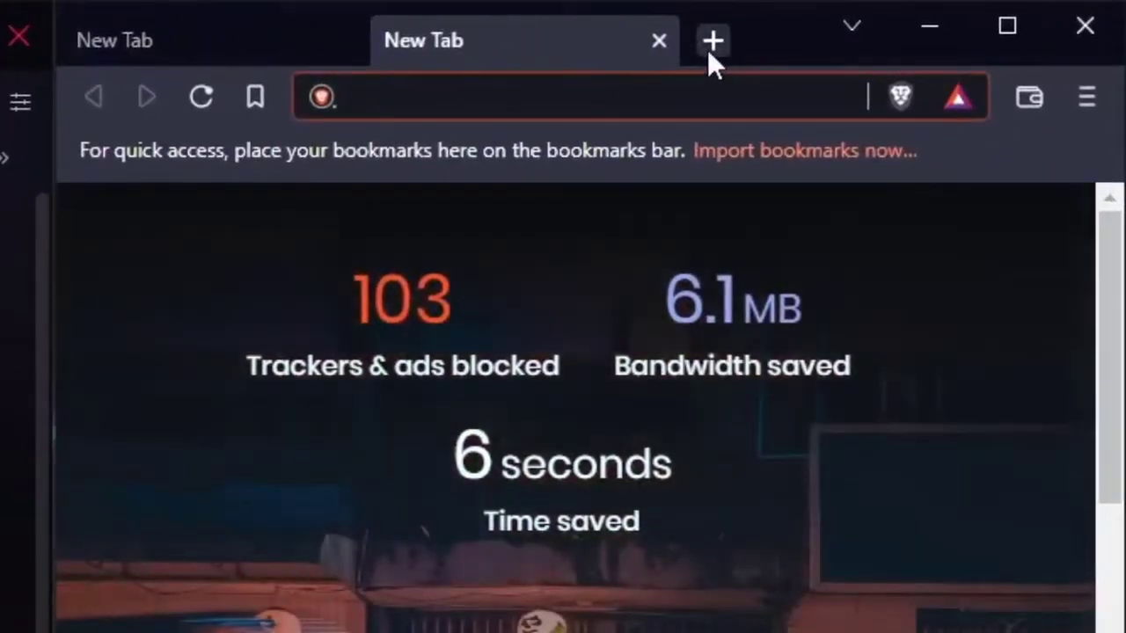
click(909, 23)
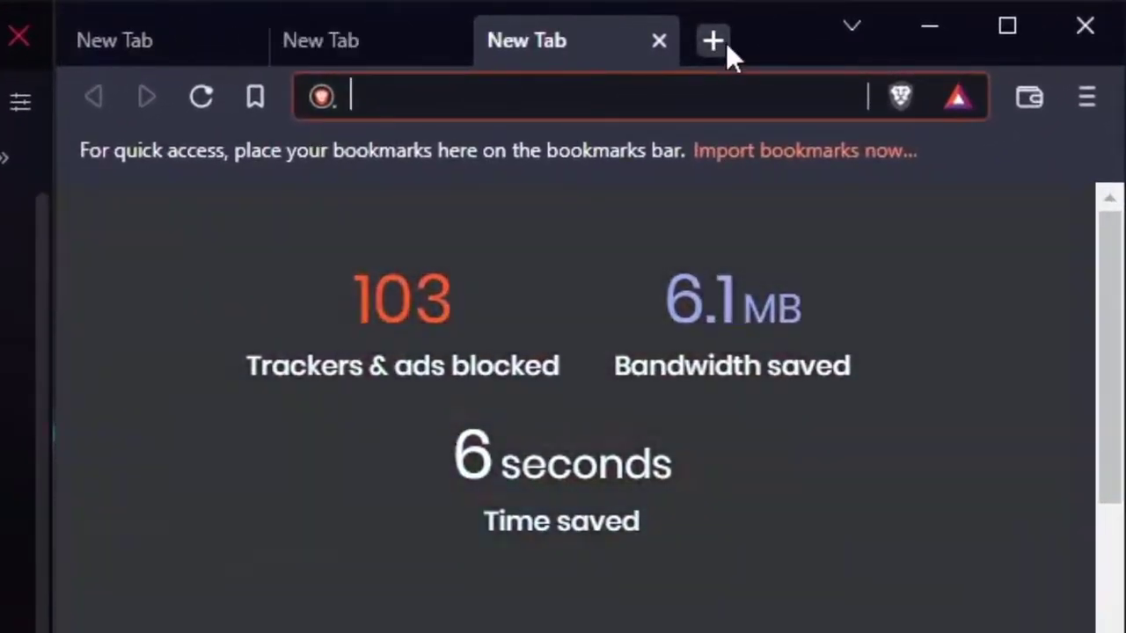
click(714, 41)
click(727, 41)
Launch Task Manager from the taskbar and sort processes by memory
right_click(726, 620)
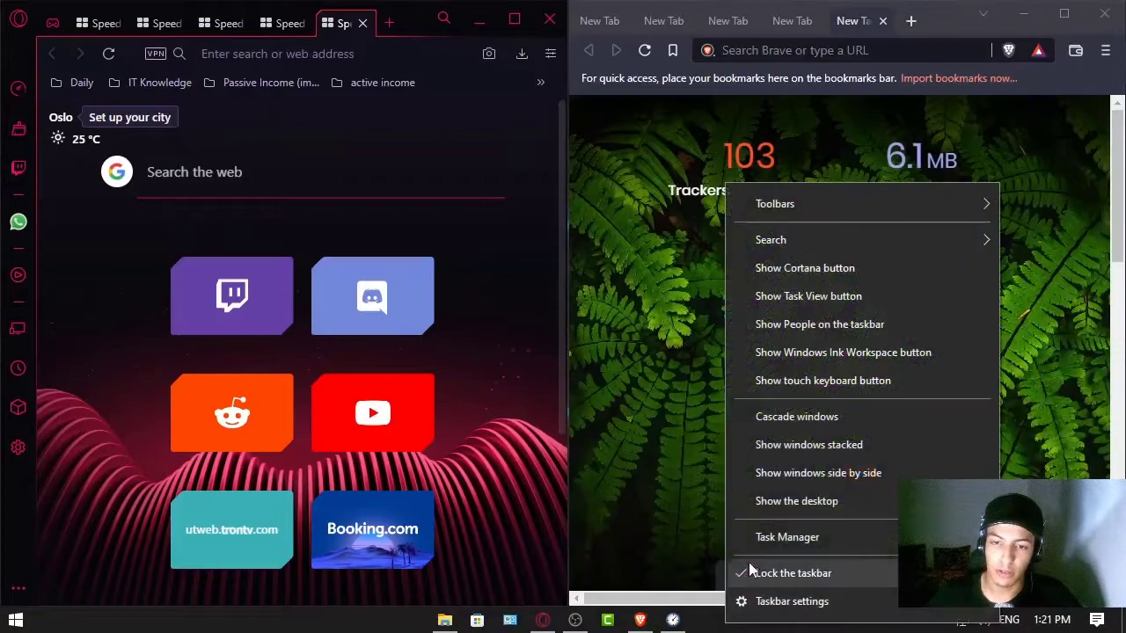
click(761, 537)
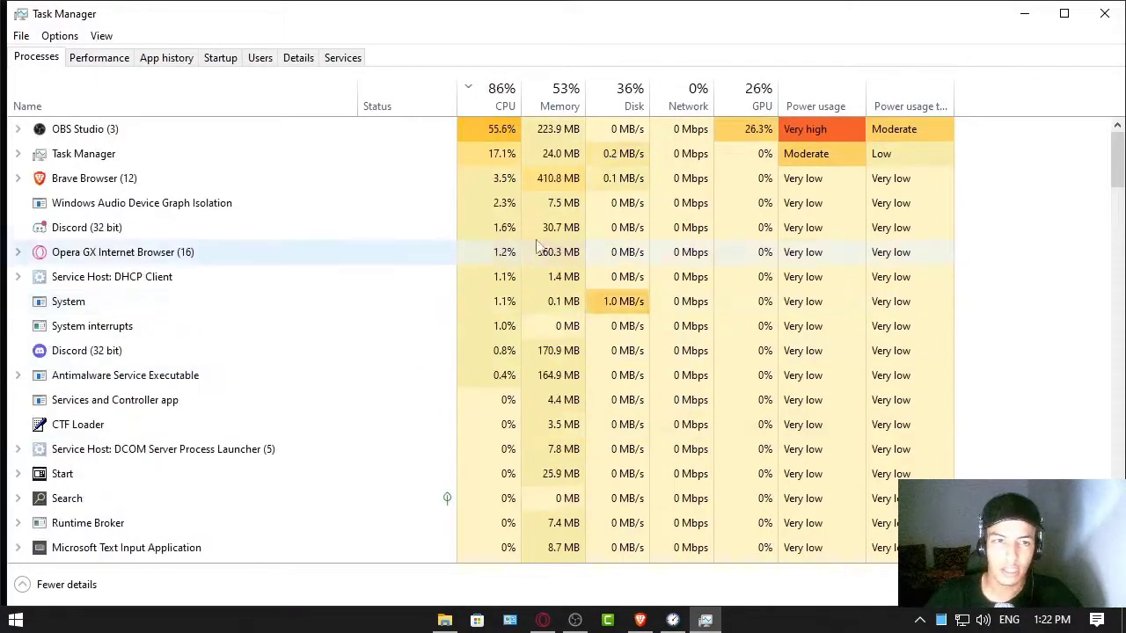
click(563, 105)
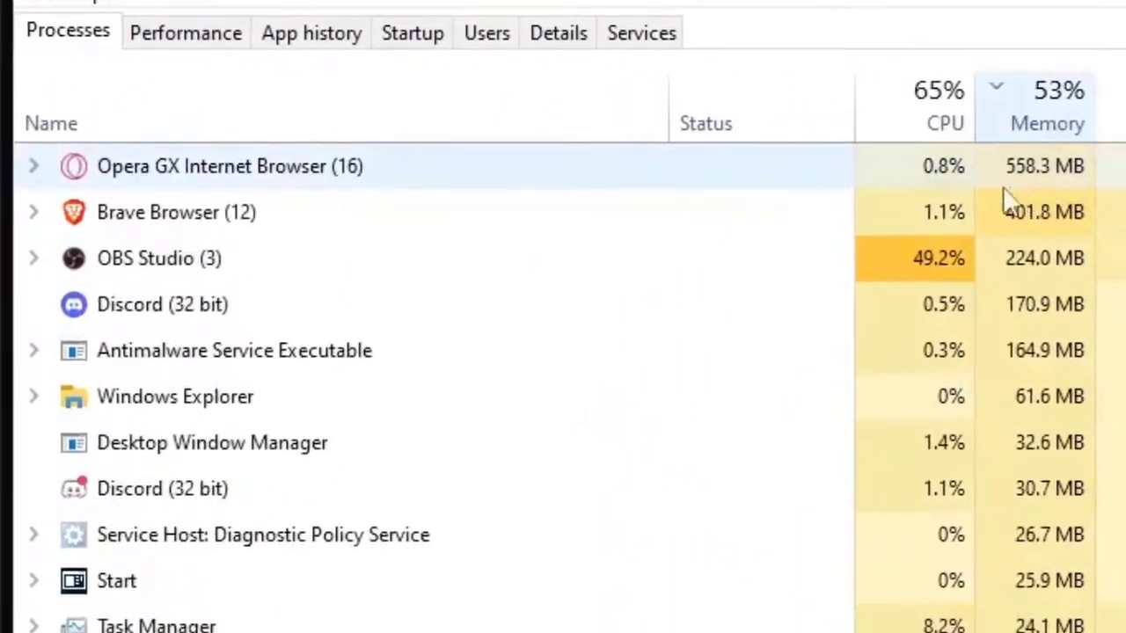
Expand the Brave and Opera GX groups to compare 392.7 MB vs 558.3 MB, then return to Opera GX
click(32, 213)
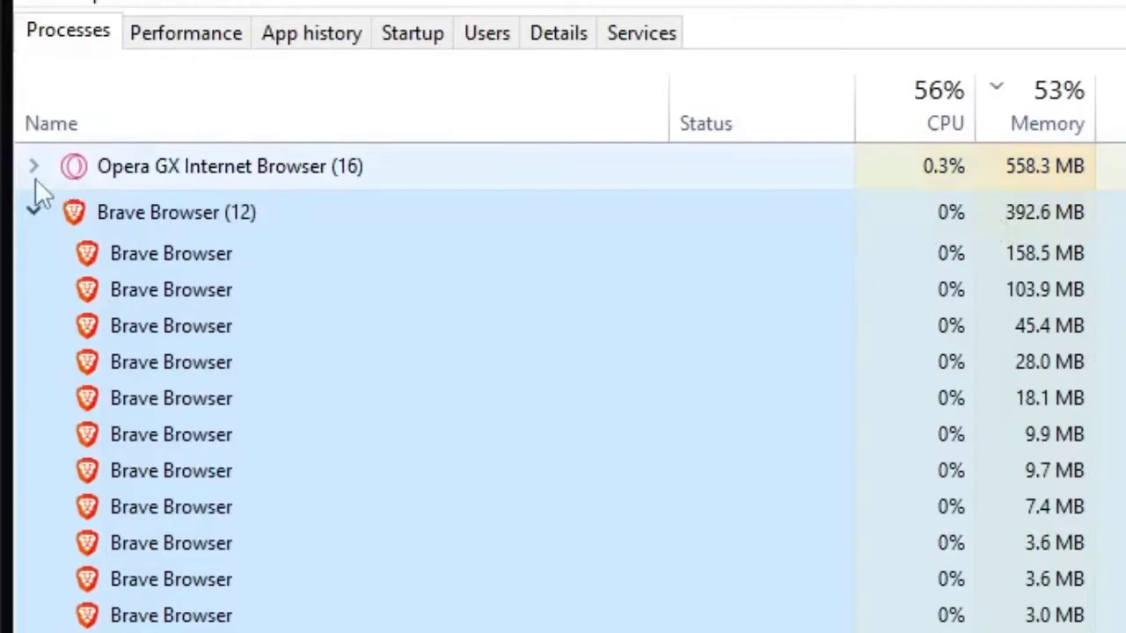
click(34, 170)
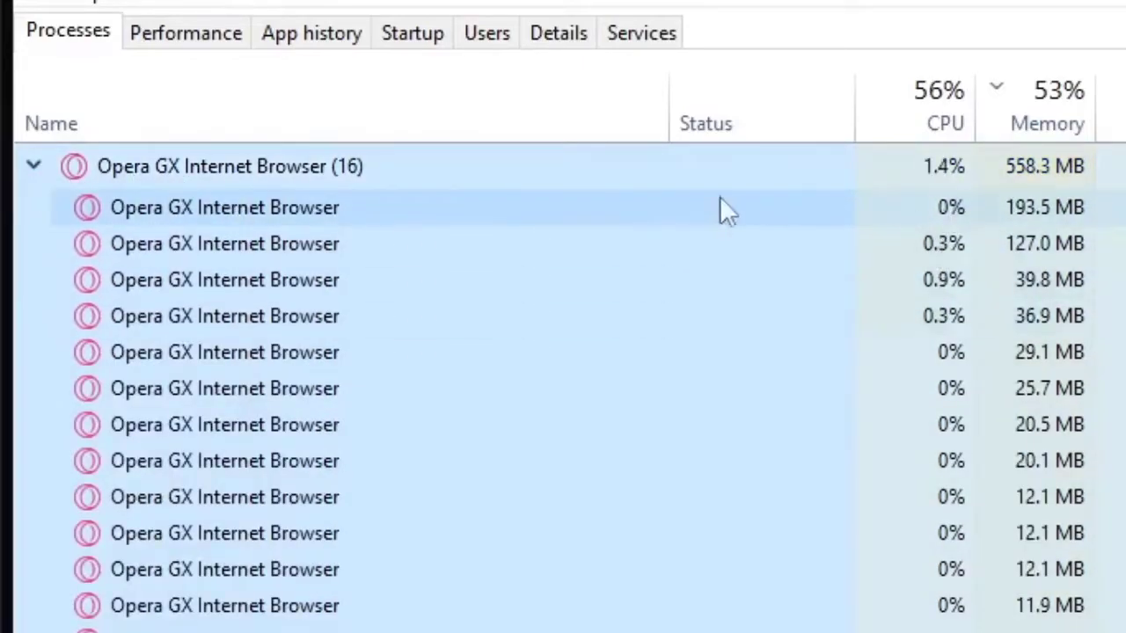
click(33, 166)
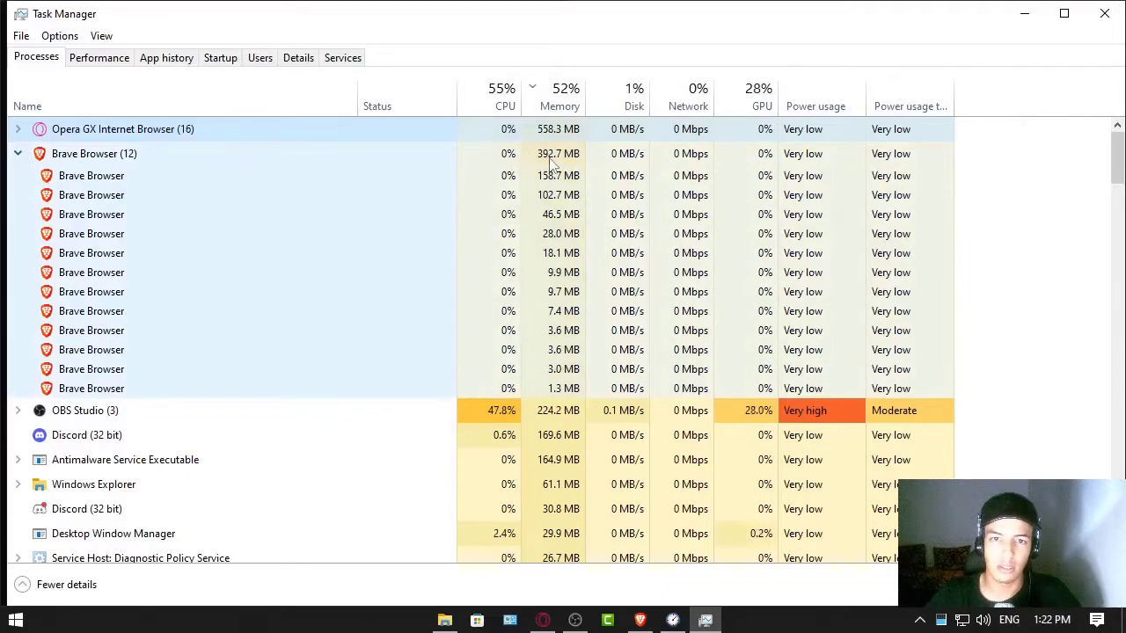
click(542, 621)
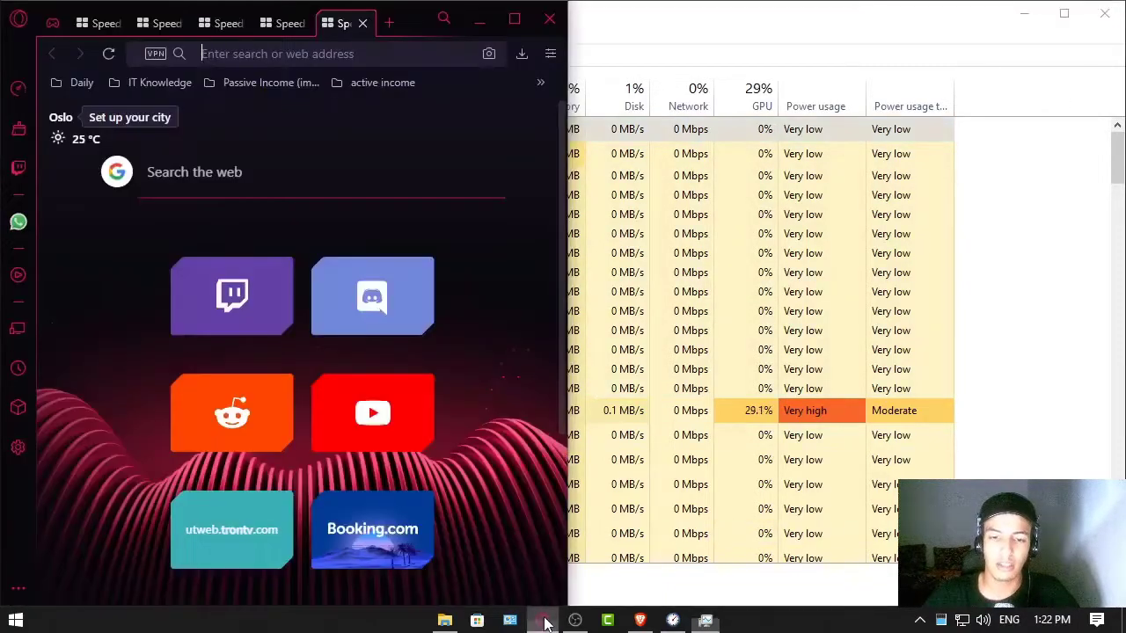
Open the Extensions page from the Opera GX main menu
click(550, 54)
click(549, 53)
click(17, 17)
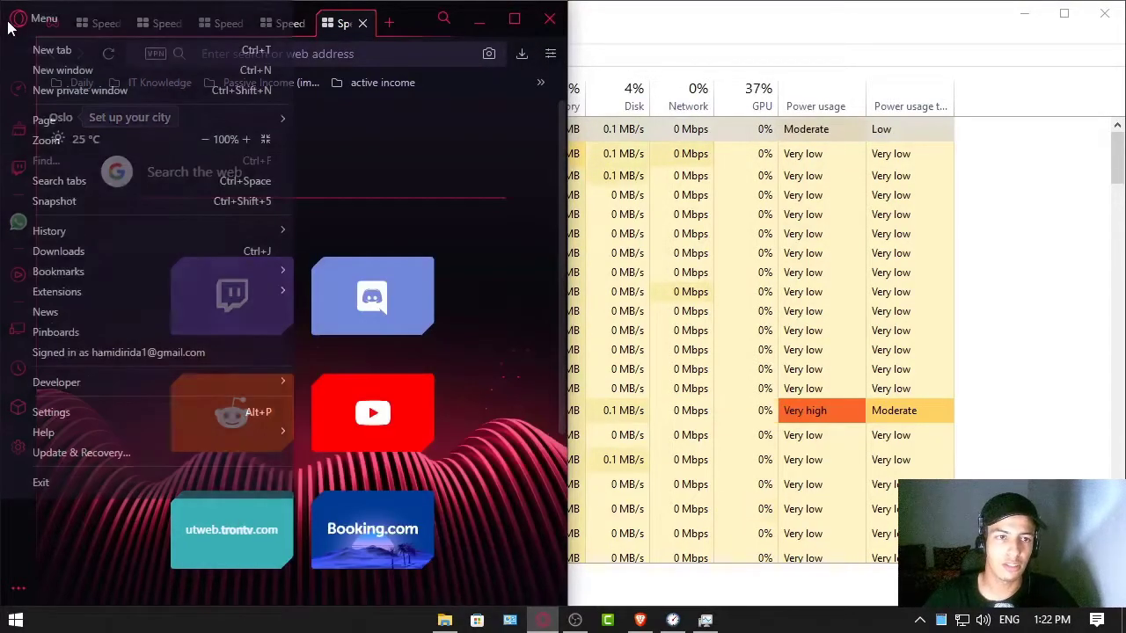
click(355, 255)
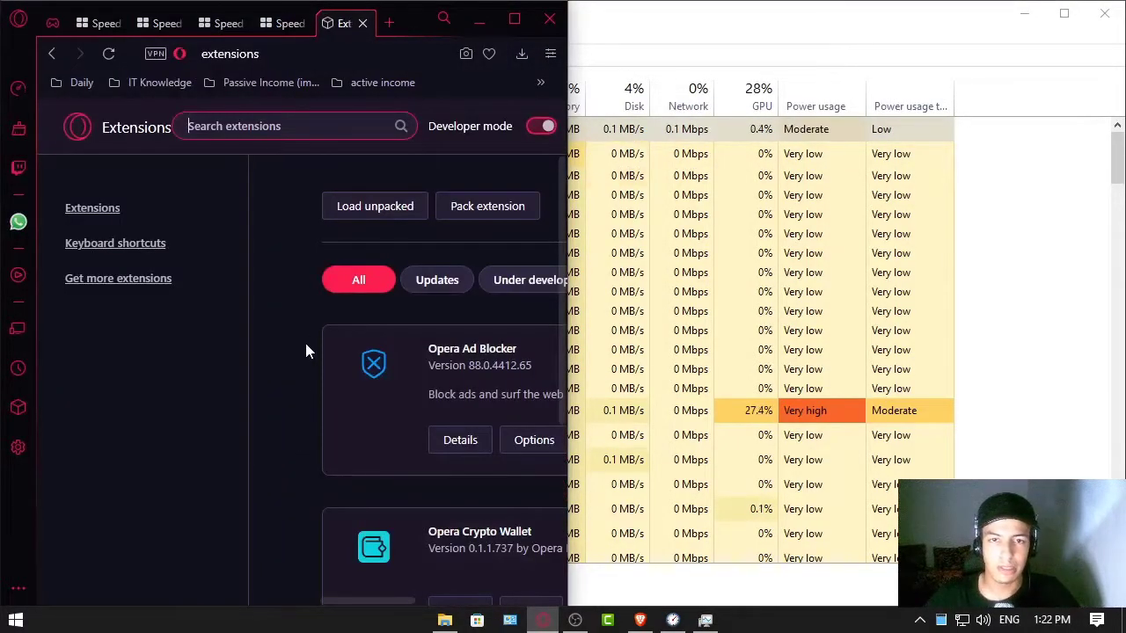
Glance at Brave, then close Opera GX's Extensions tab and dismiss the main menu
click(640, 620)
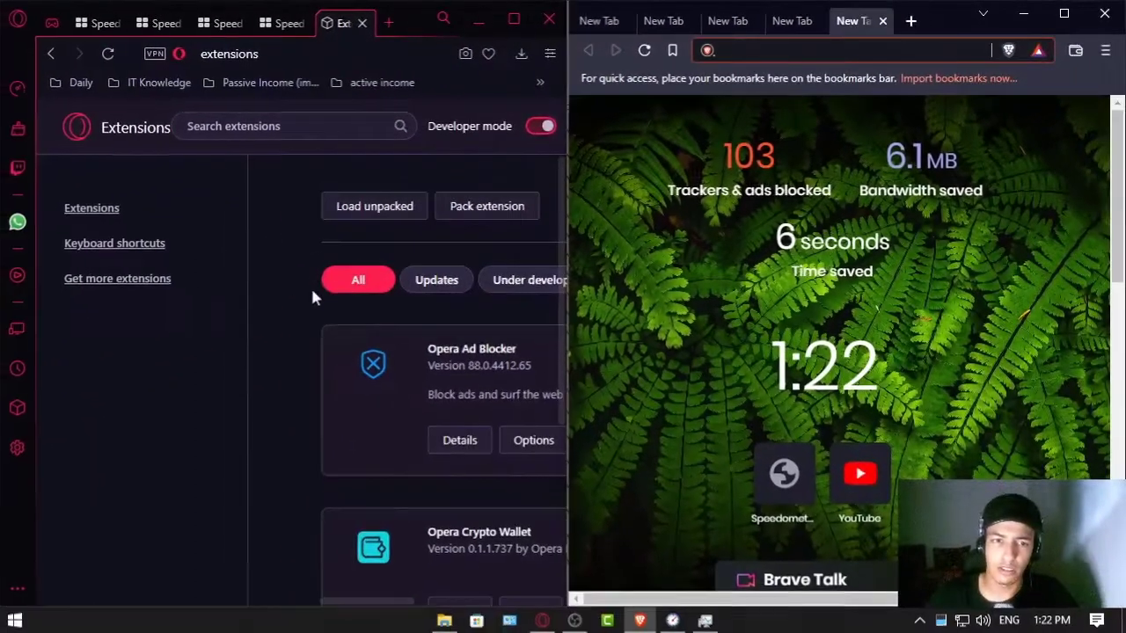
click(309, 293)
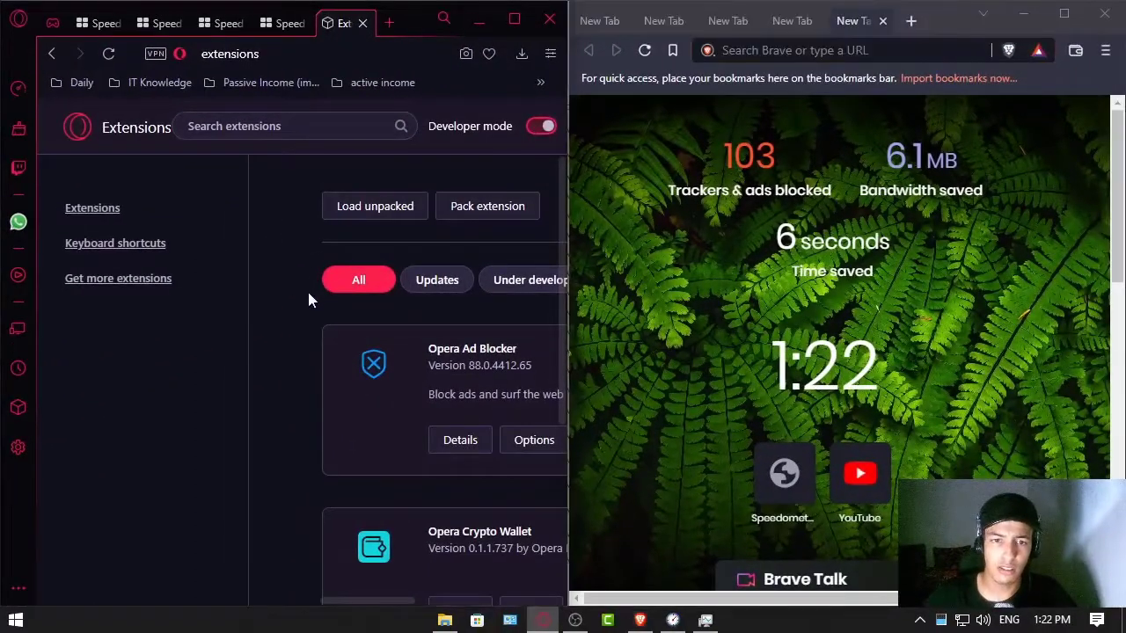
click(362, 23)
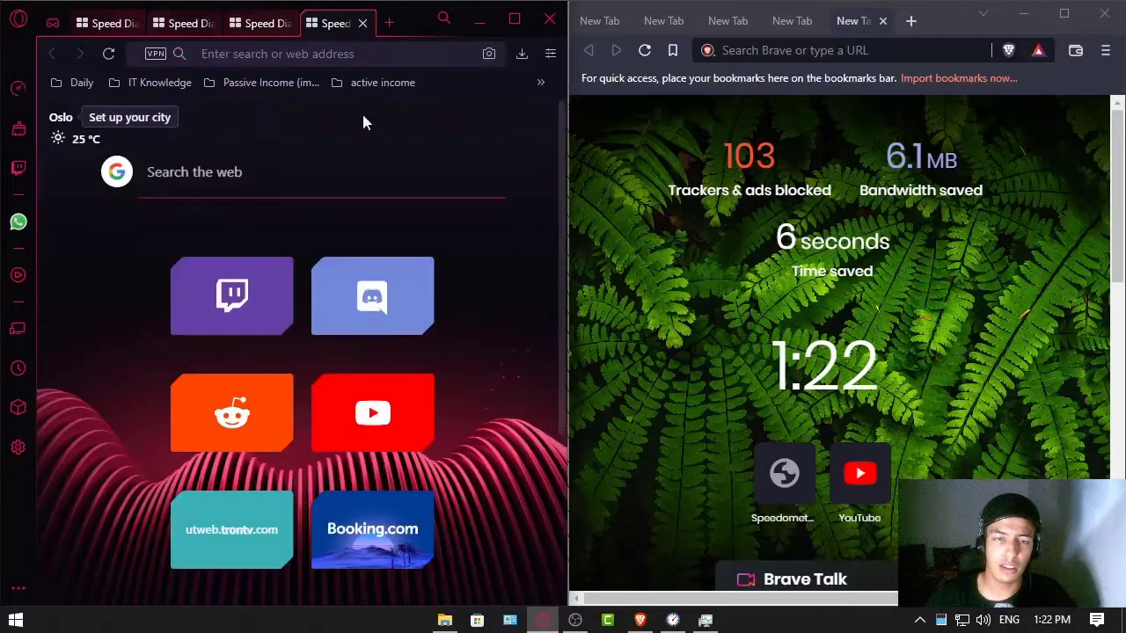
click(15, 21)
click(447, 121)
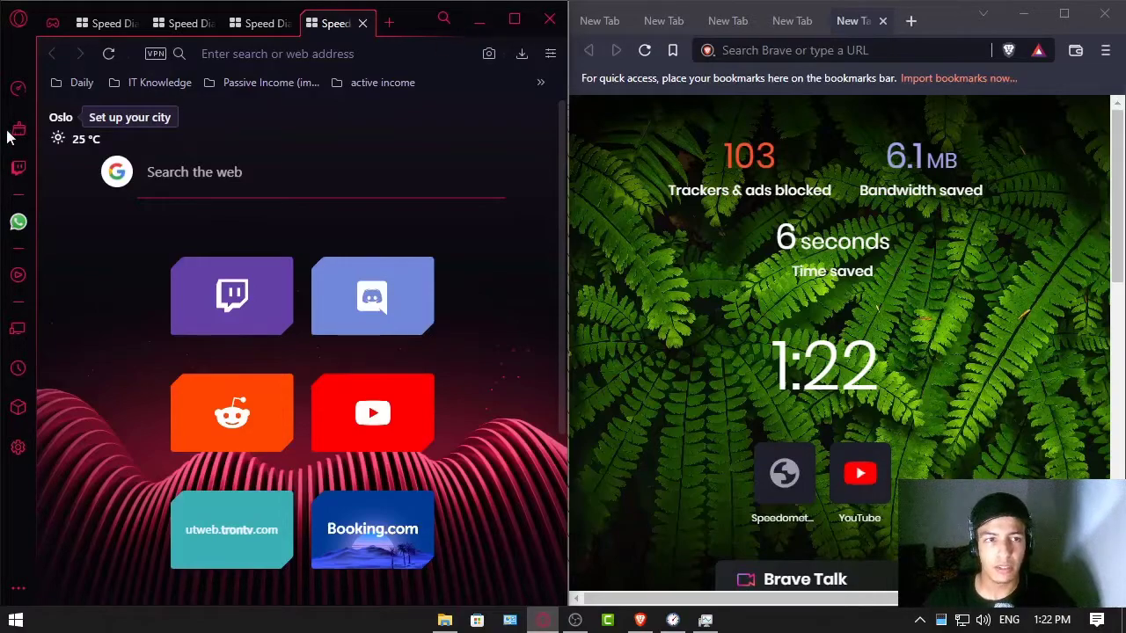
Open the GX Control panel and turn on the RAM Limiter
click(18, 88)
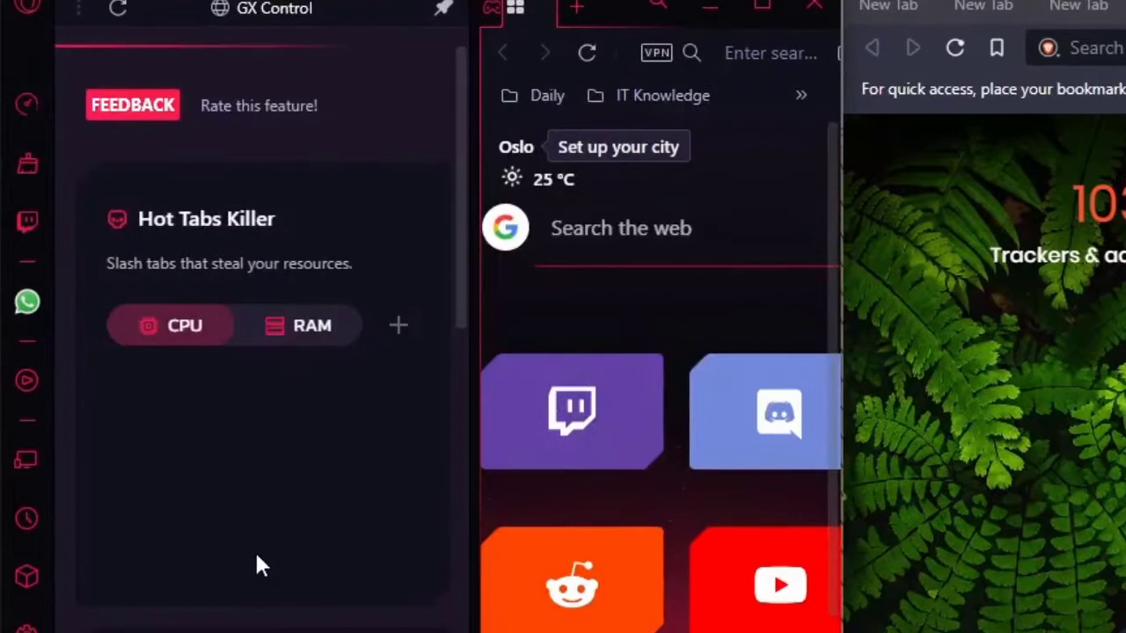
scroll(167, 414, down, 5)
scroll(241, 602, down, 5)
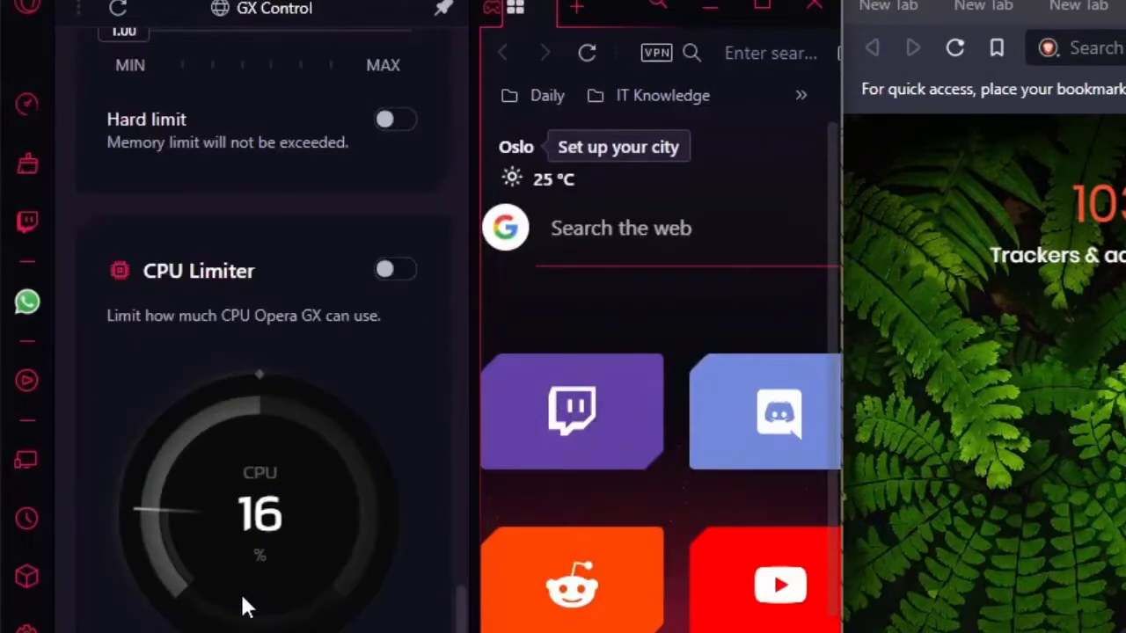
scroll(227, 594, up, 6)
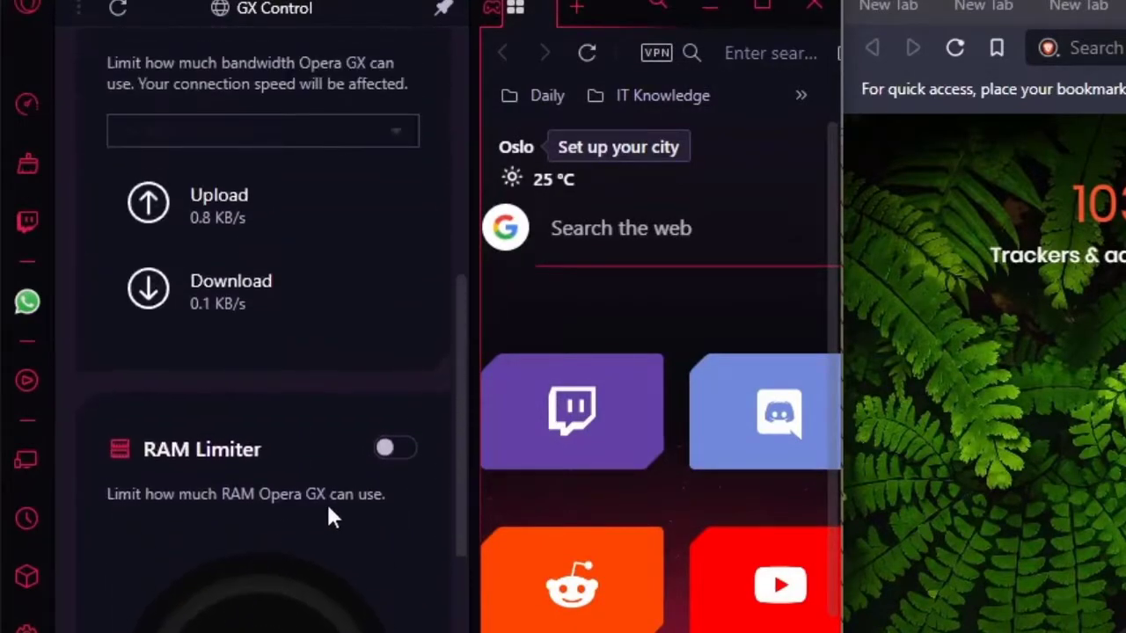
click(391, 447)
scroll(324, 528, down, 8)
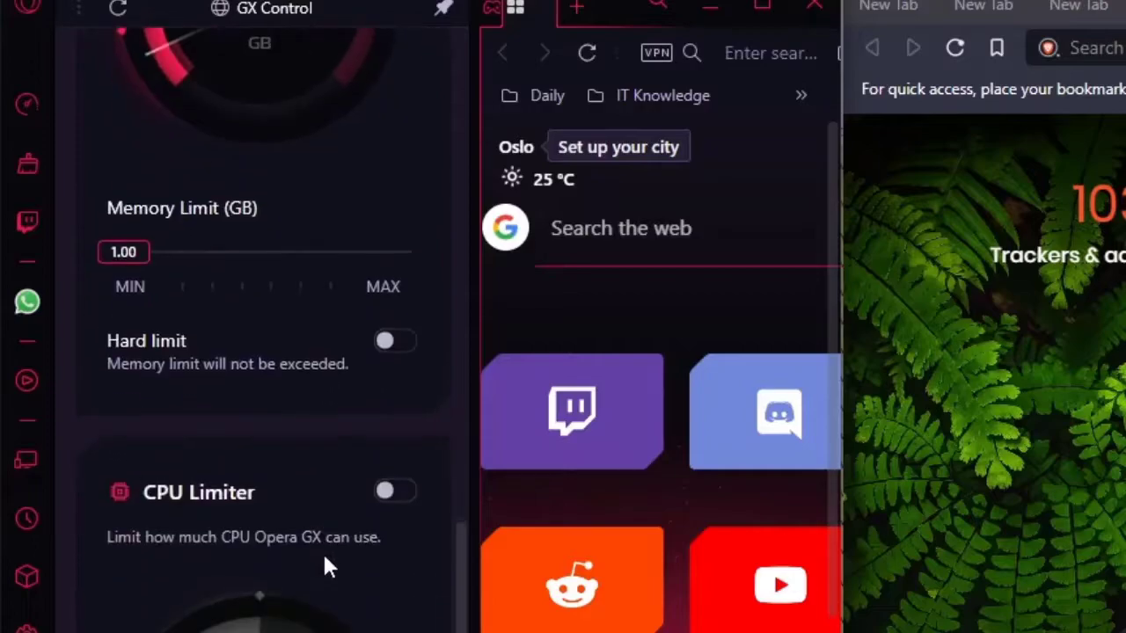
scroll(300, 519, up, 3)
Turn on the CPU Limiter, then switch the side panel to History
scroll(246, 598, down, 3)
click(400, 494)
click(402, 500)
click(398, 495)
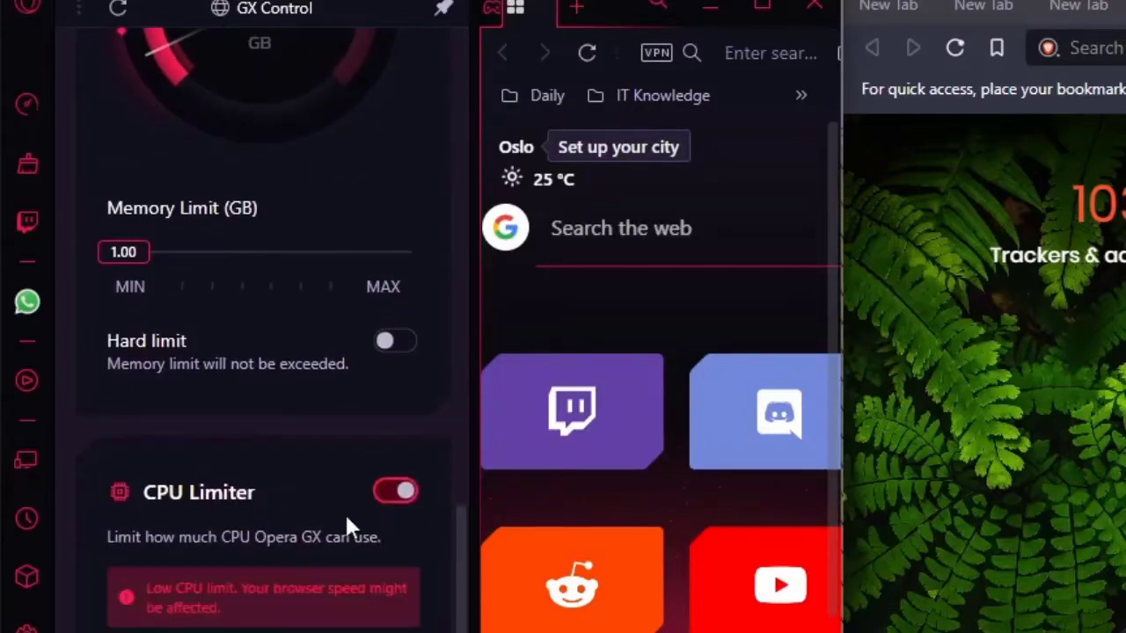
scroll(340, 563, down, 3)
scroll(337, 584, up, 5)
scroll(337, 584, up, 5)
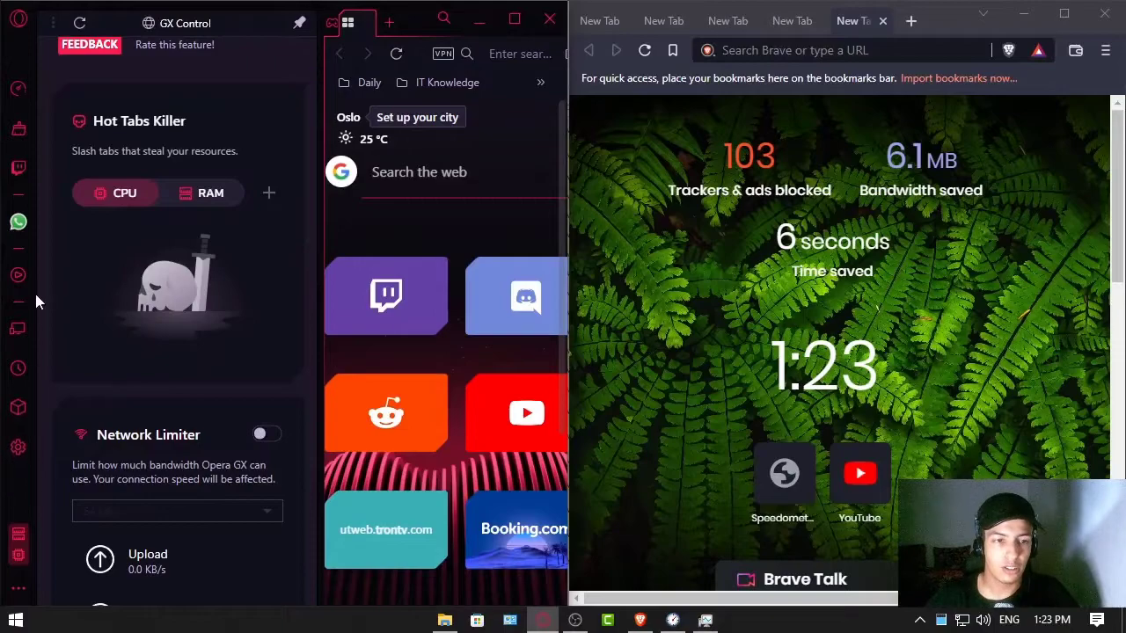
click(18, 368)
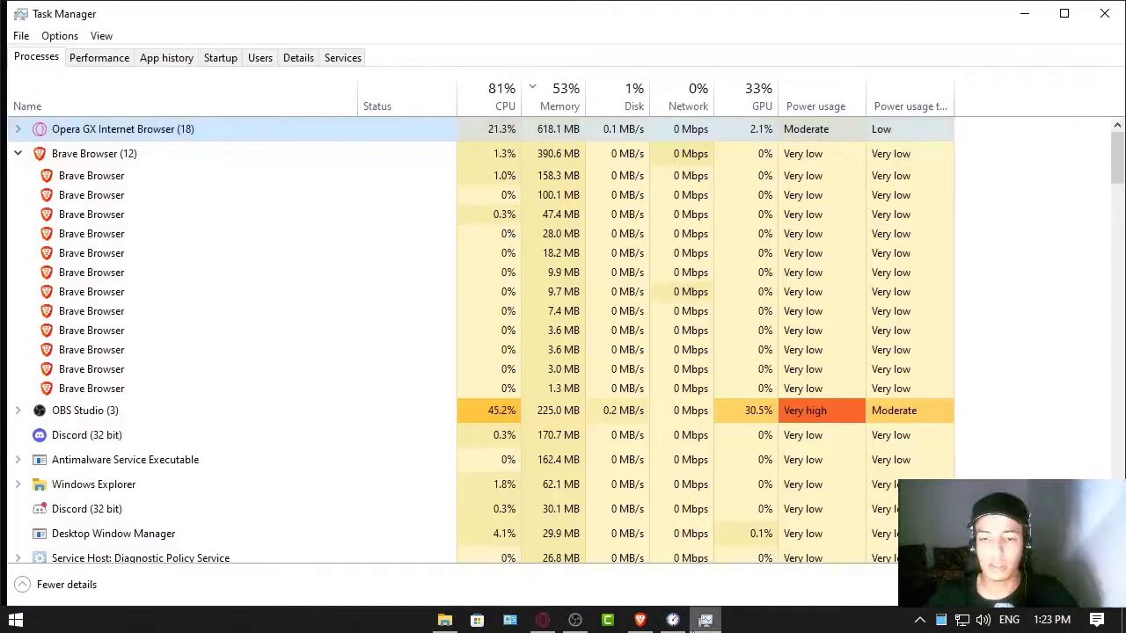
Collapse the Brave group to compare Opera GX 612.0 MB vs Brave 389.9 MB, then return to Opera GX
click(17, 153)
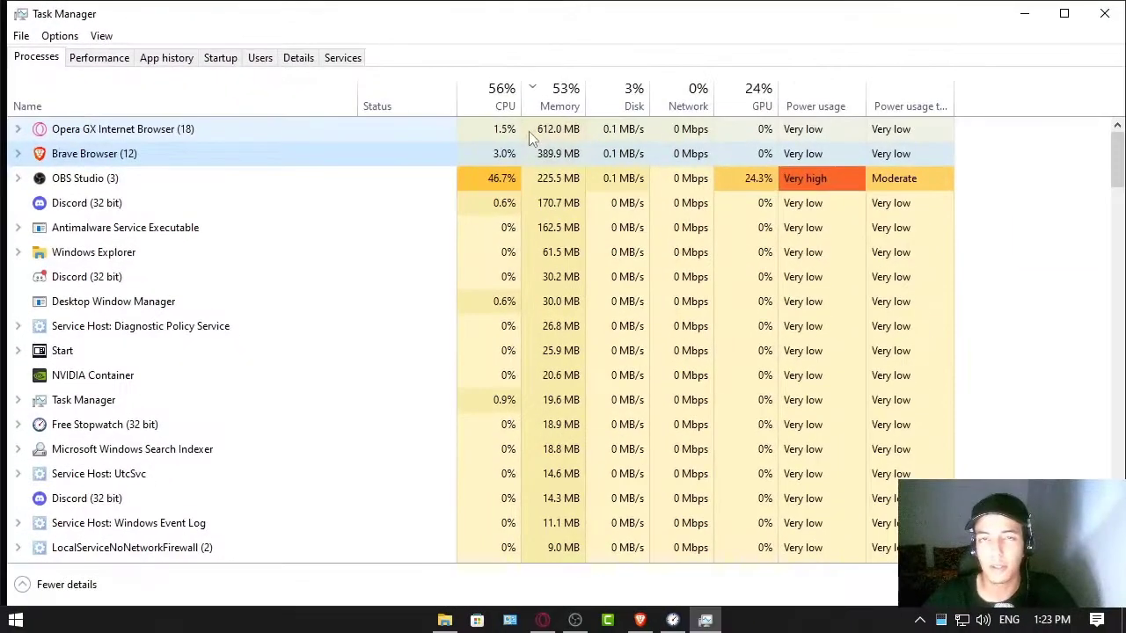
key(alt+Tab)
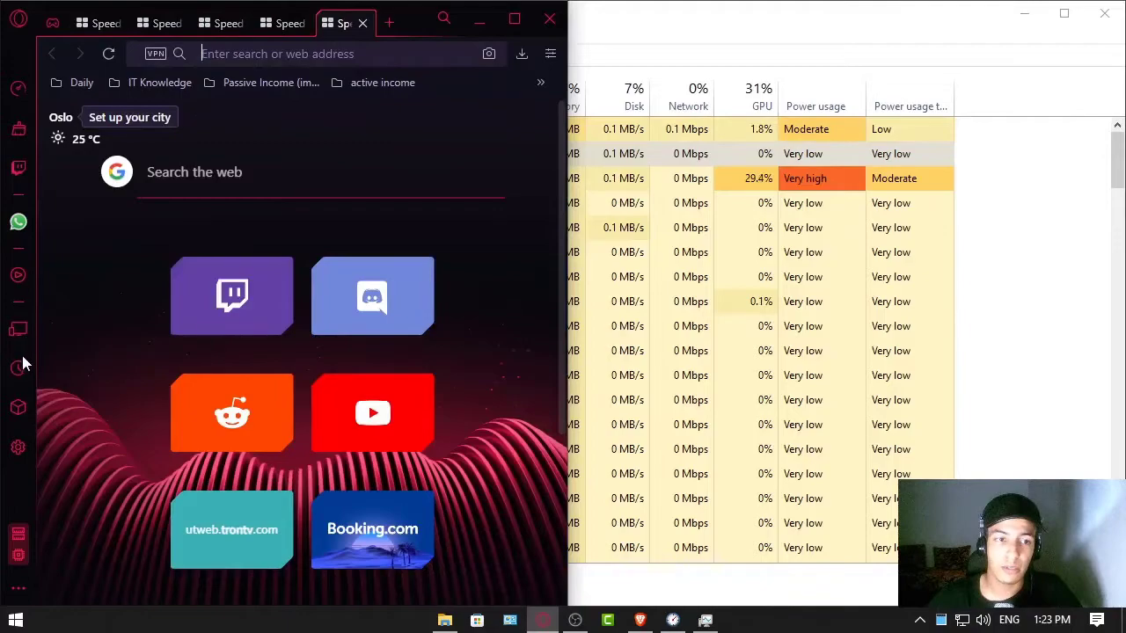
Switch back to the Task Manager window
key(alt+Tab)
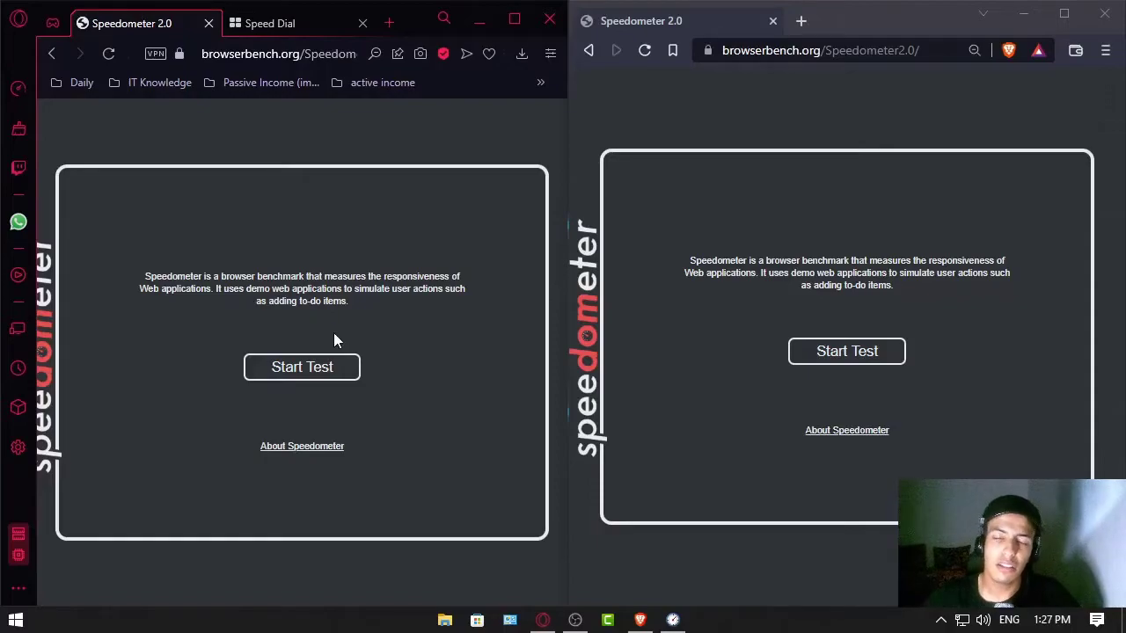
Start the Speedometer 2.0 test in Opera GX, then in Brave
click(320, 373)
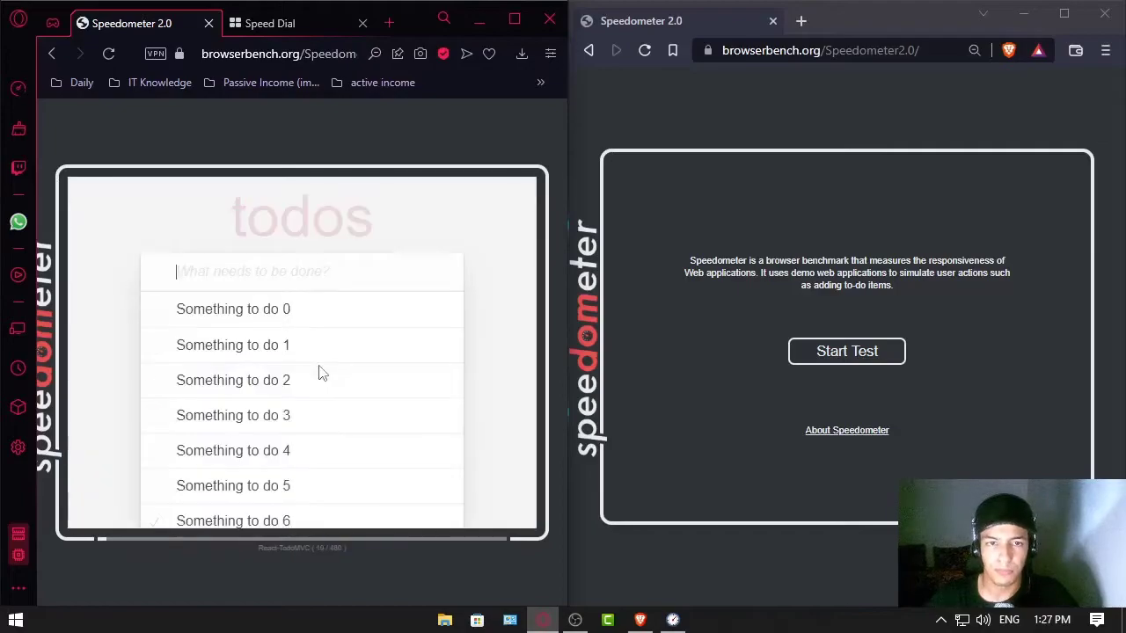
click(847, 351)
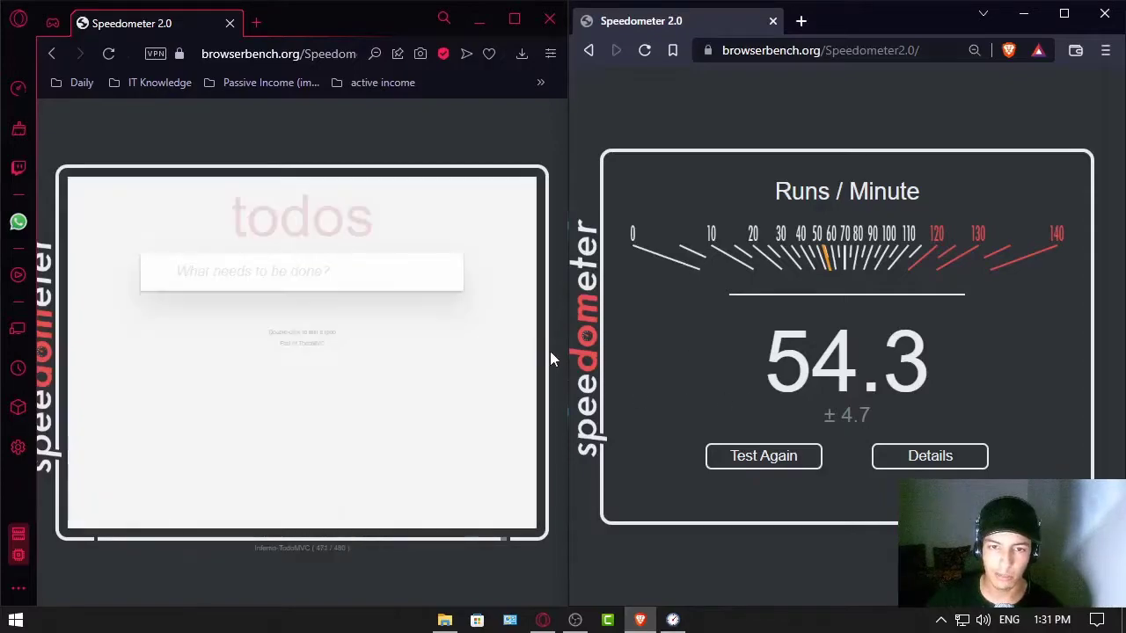
Highlight Opera GX's first score of 35.1, then rerun its benchmark
drag(220, 375, 366, 376)
click(367, 376)
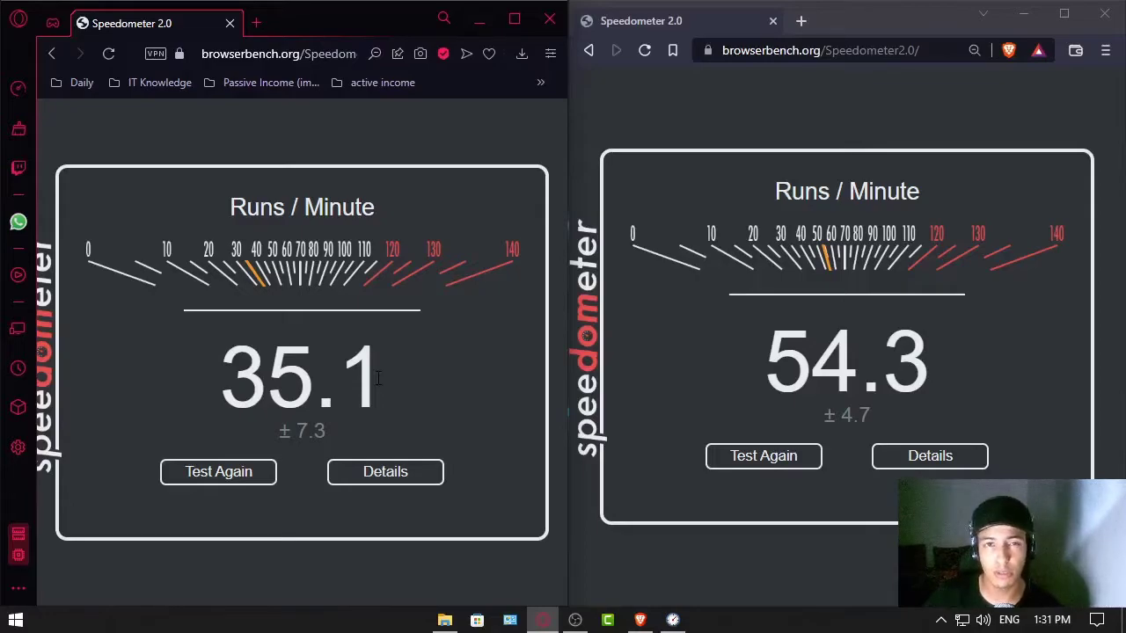
mouse_move(378, 378)
mouse_down()
mouse_move(260, 385)
mouse_move(387, 392)
mouse_up()
click(249, 384)
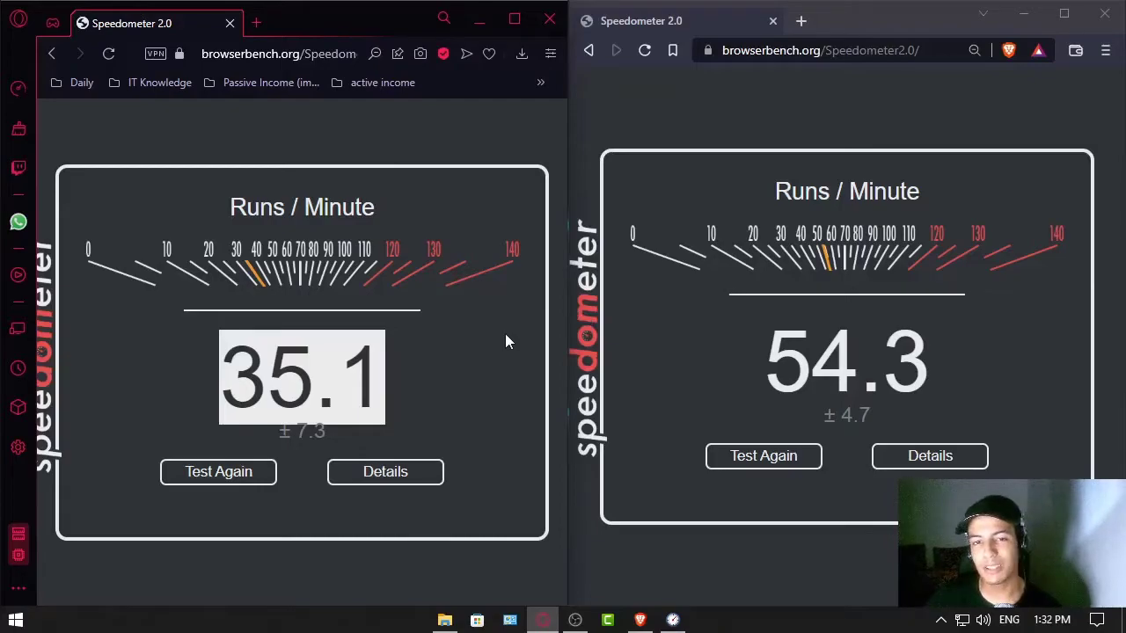
click(213, 472)
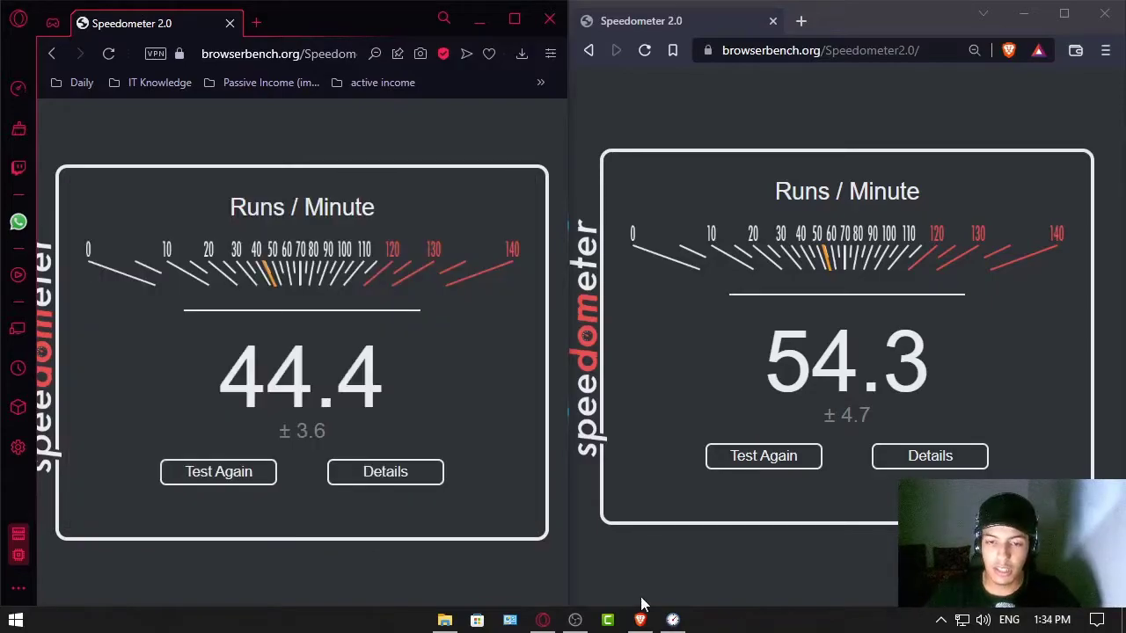
Minimize OBS and highlight Opera GX's new 44.4 score
click(577, 621)
click(576, 620)
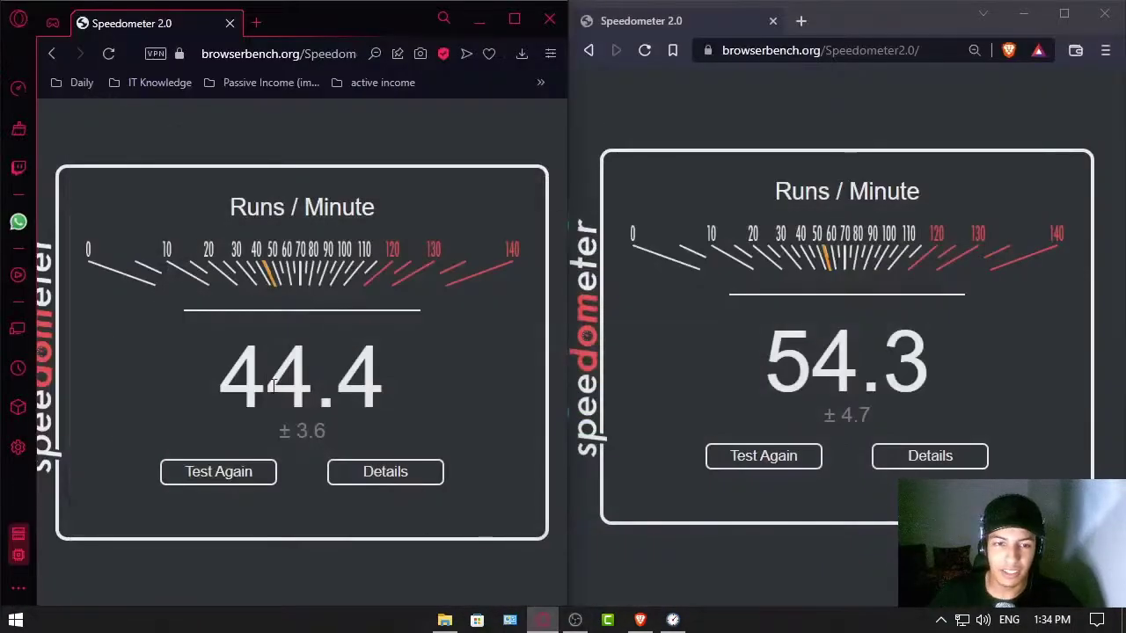
double_click(222, 376)
click(308, 387)
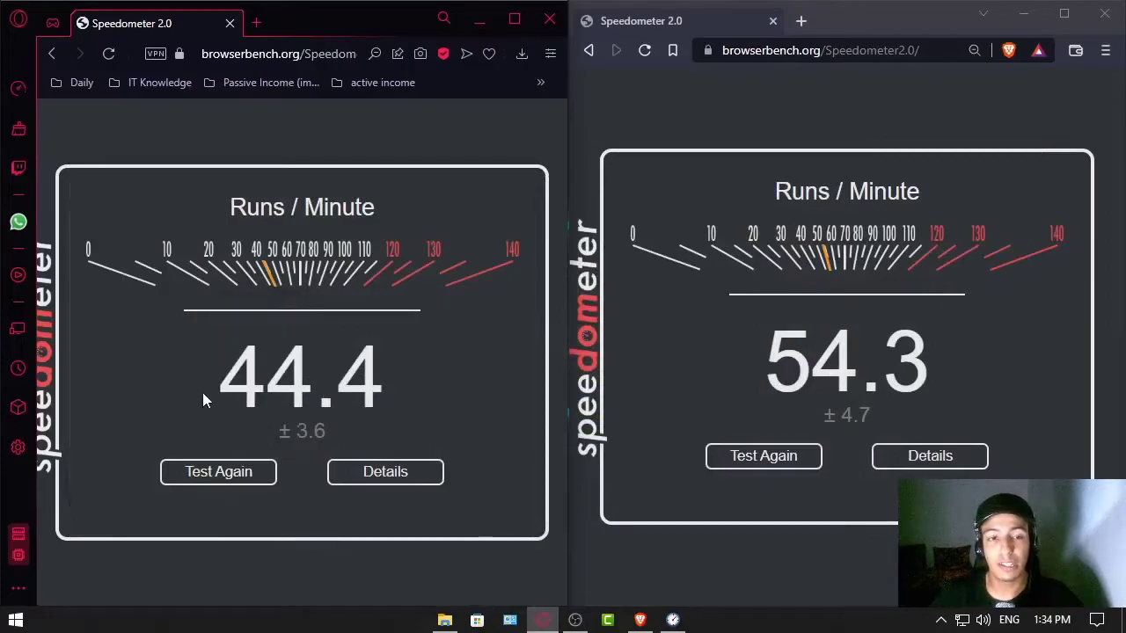
double_click(218, 387)
click(218, 387)
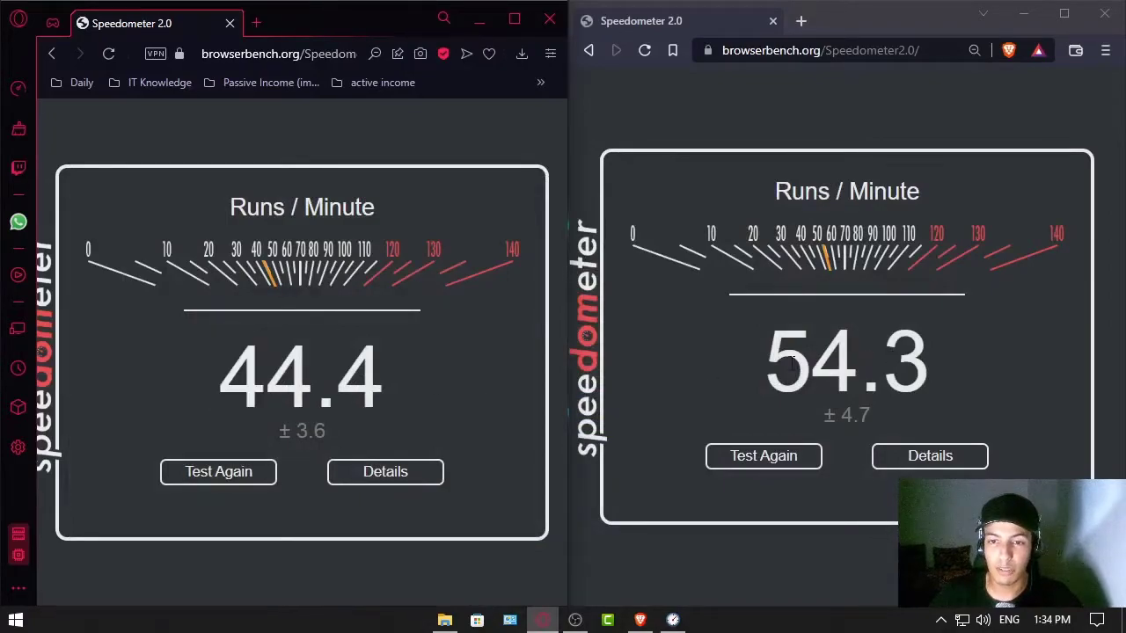
Highlight Brave's 54.3 score for comparison, then leave the Brave window inactive
drag(813, 361, 767, 356)
double_click(906, 371)
click(858, 361)
click(768, 355)
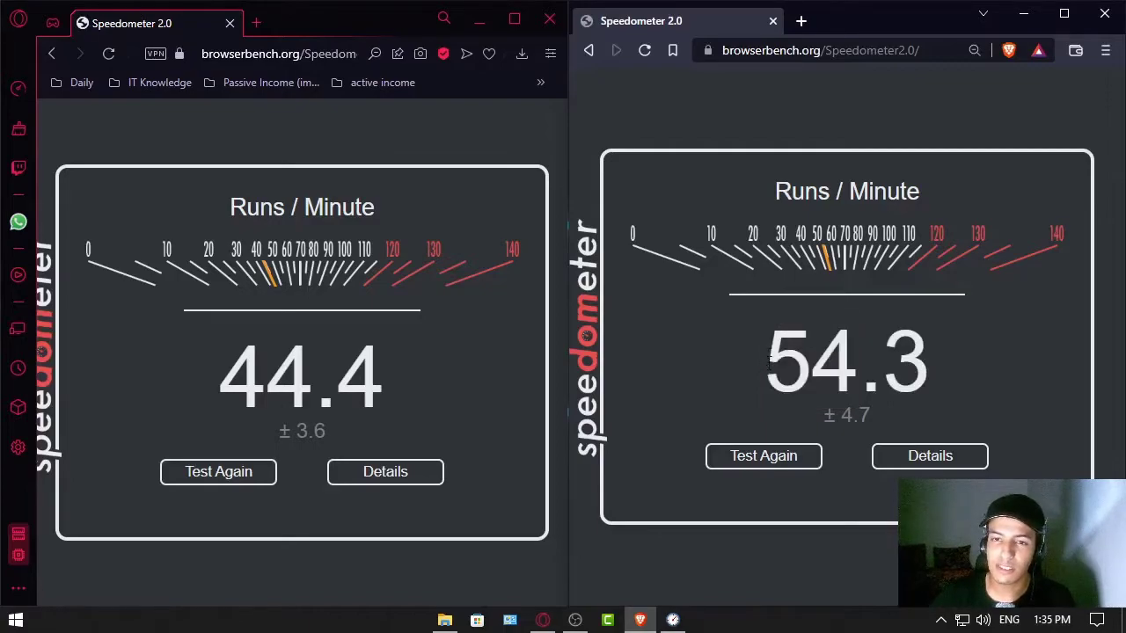
drag(767, 360, 849, 365)
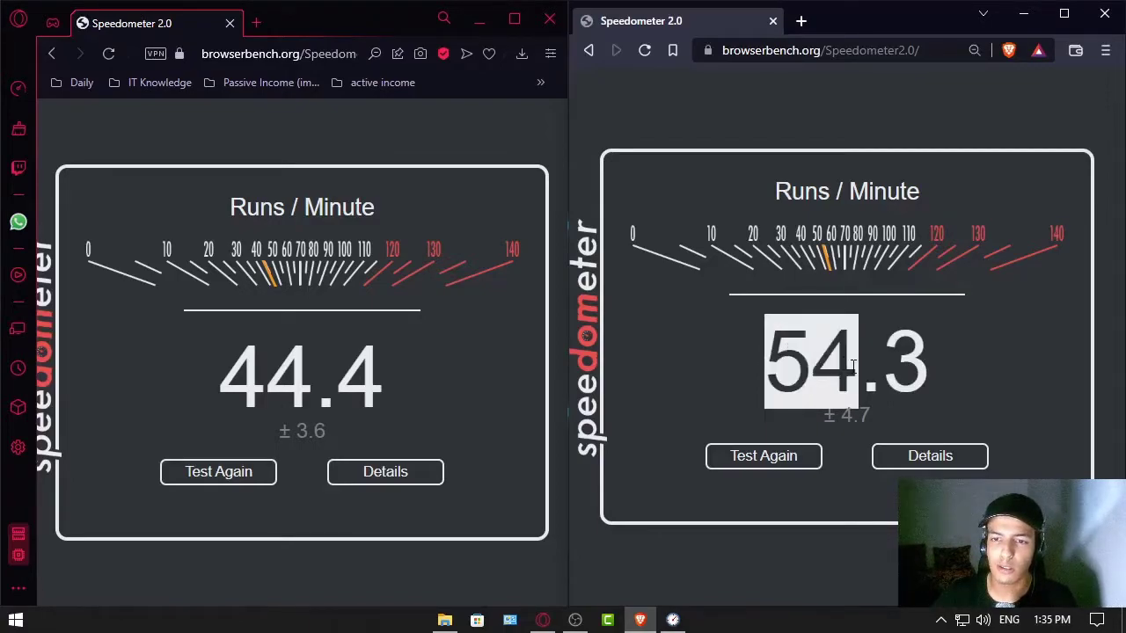
click(842, 368)
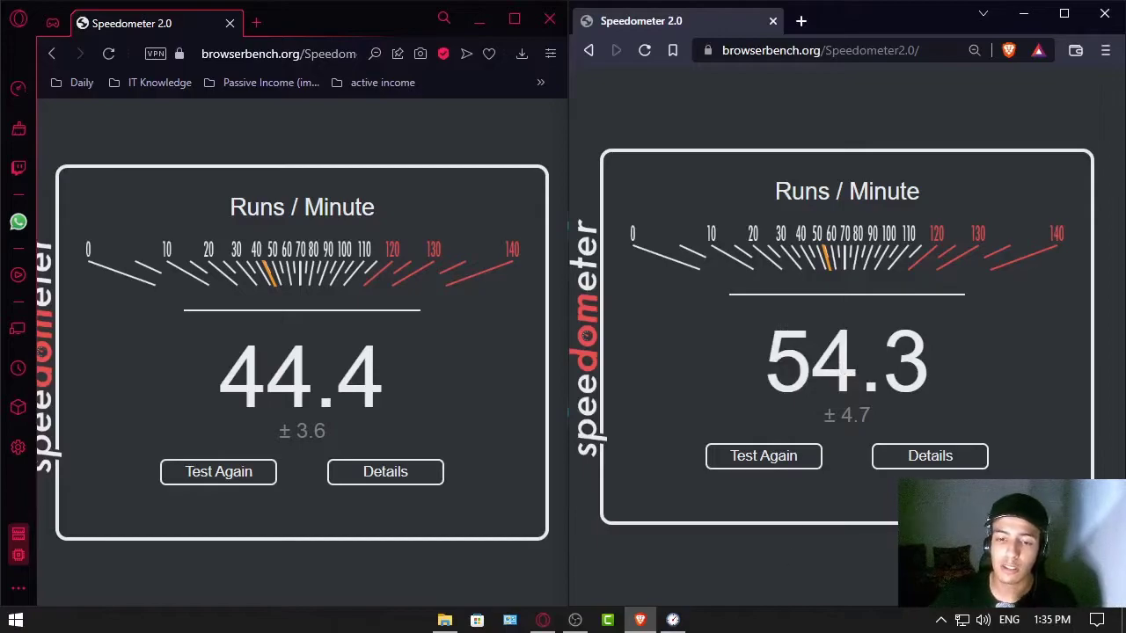
click(745, 631)
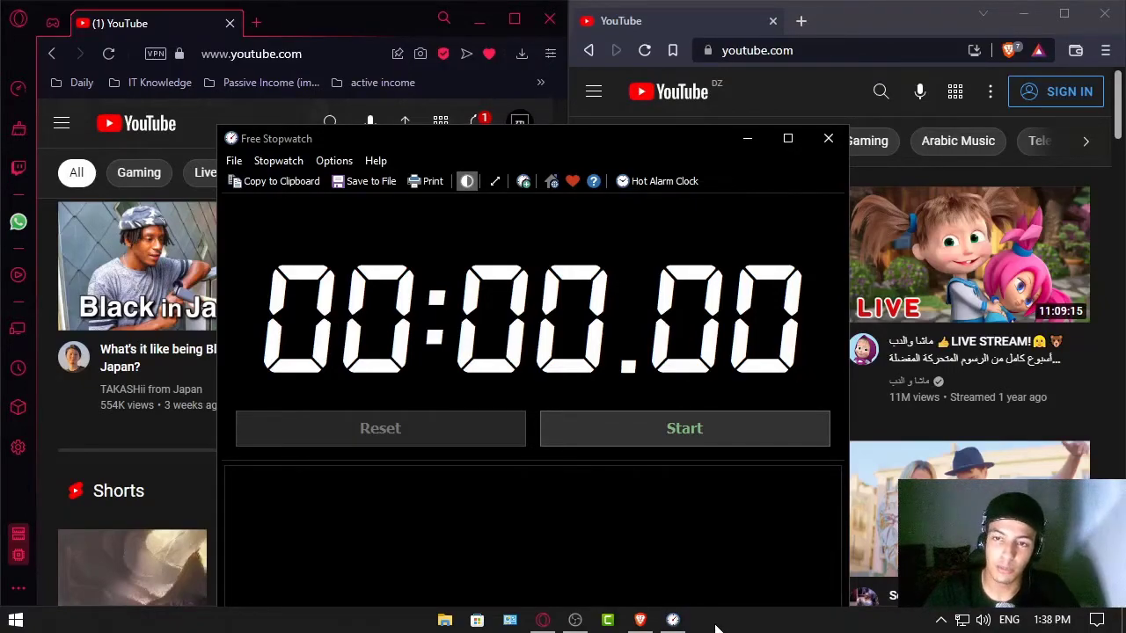
Time Opera GX's YouTube load with Free Stopwatch at 00:06.72, then move the stopwatch down
click(542, 620)
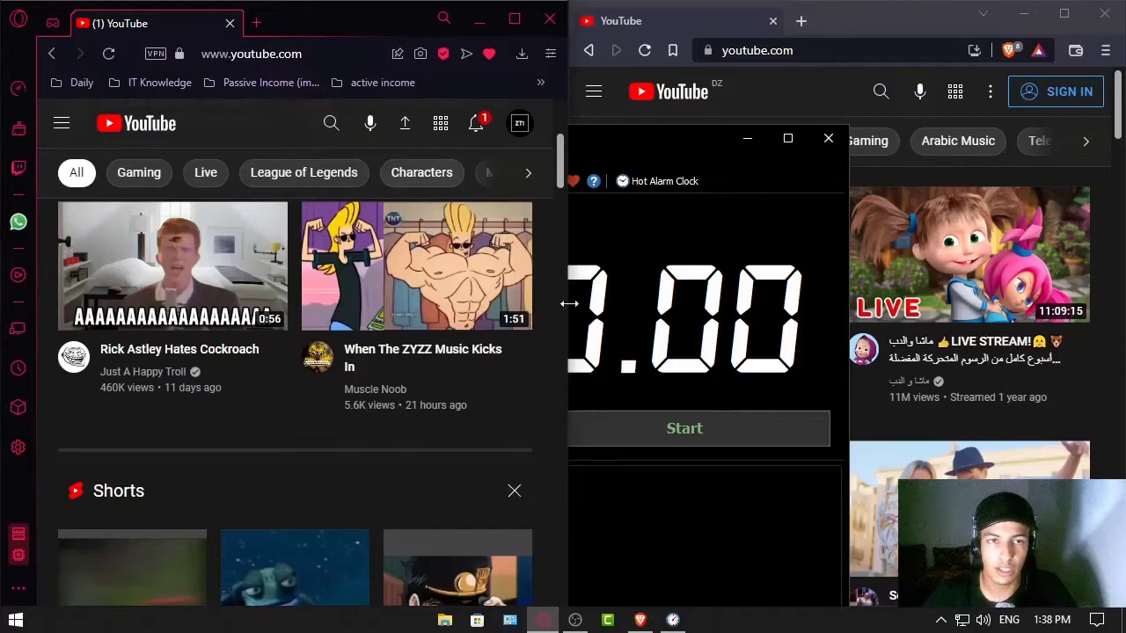
click(674, 427)
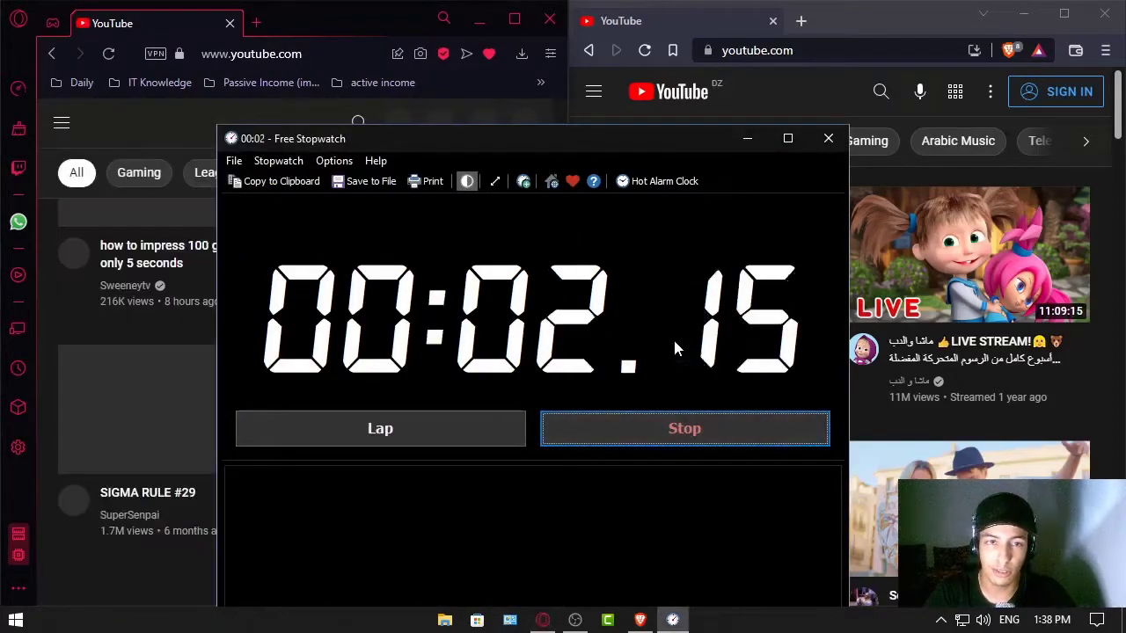
click(652, 423)
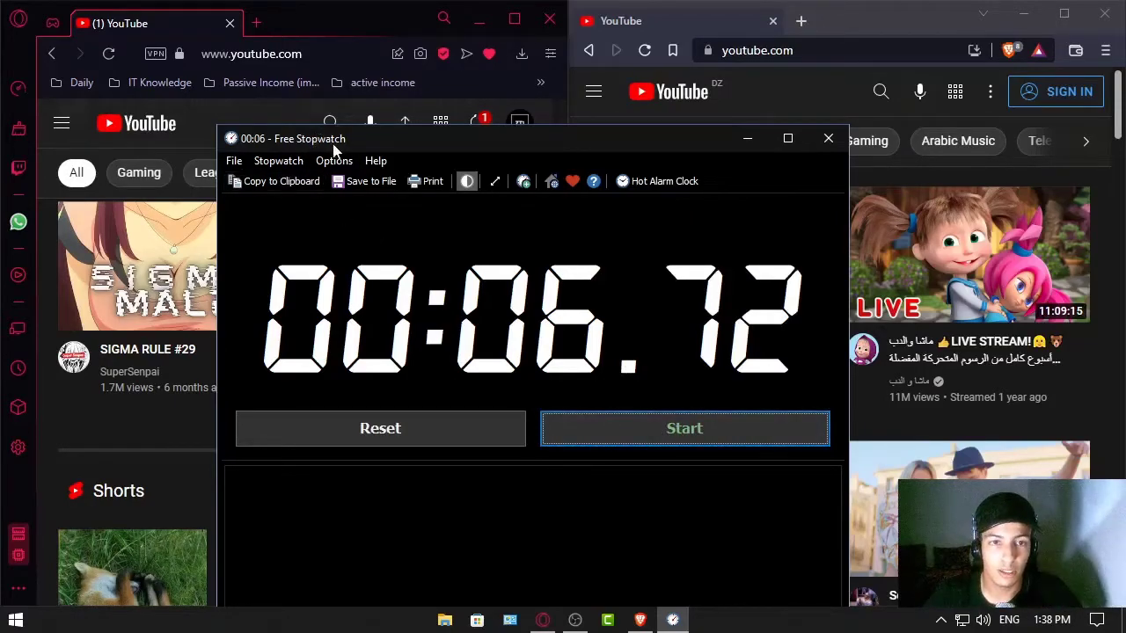
drag(333, 147, 326, 244)
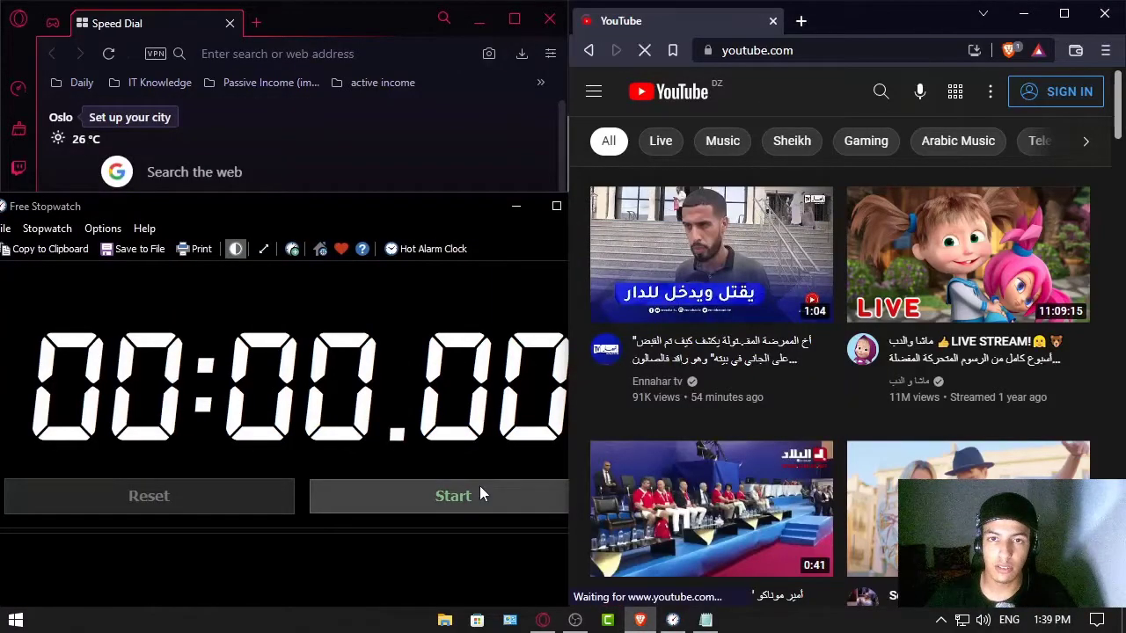
Time Brave's YouTube reload with the stopwatch and switch to the Notepad log
click(479, 495)
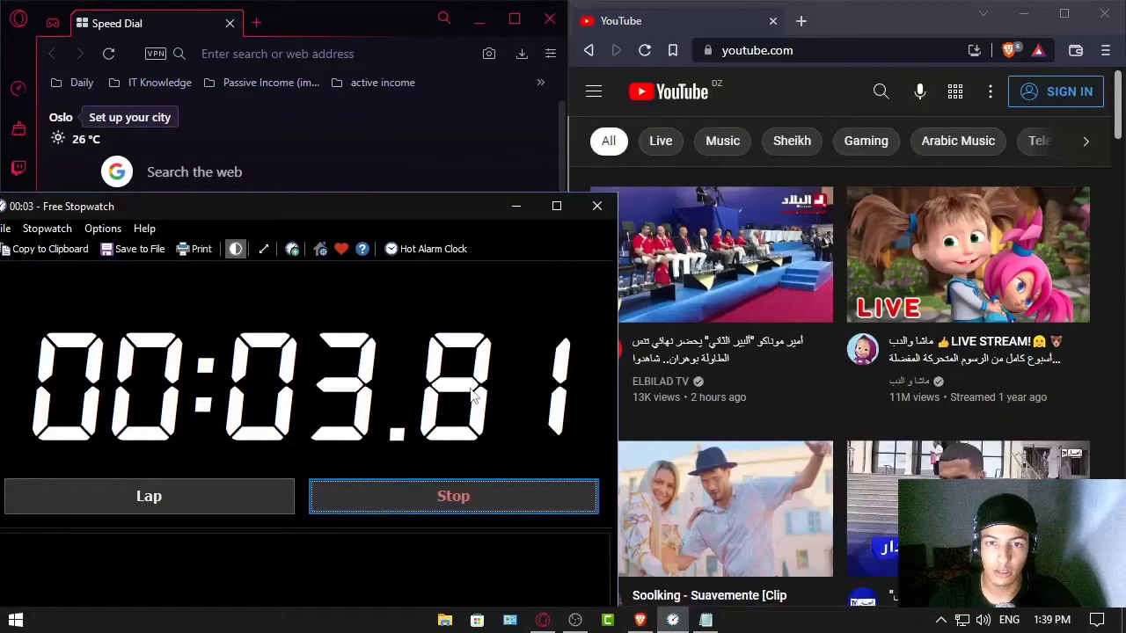
click(493, 507)
key(alt+Tab)
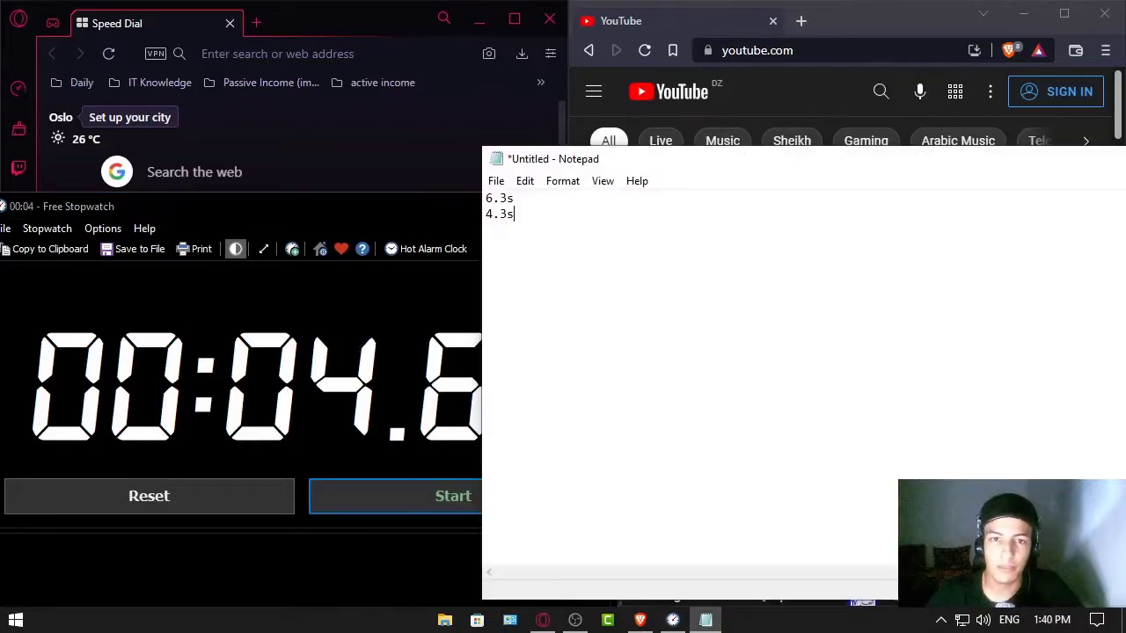
Return to the YouTube window, scroll the feed, and begin entering reddit.com in Opera GX
click(718, 22)
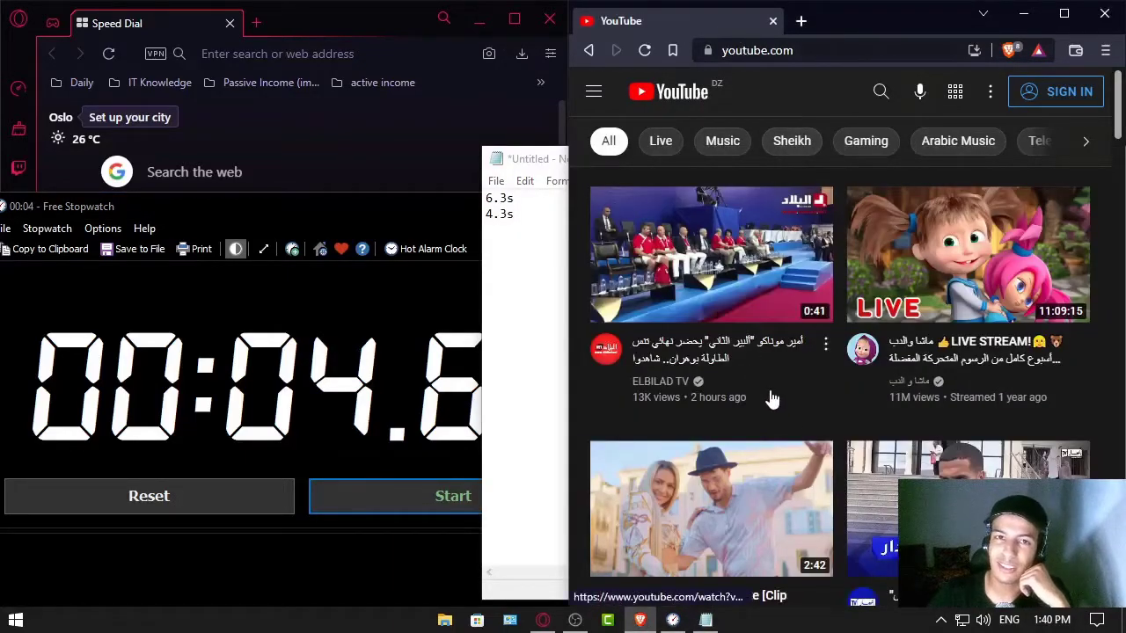
scroll(853, 482, down, 4)
scroll(849, 481, up, 4)
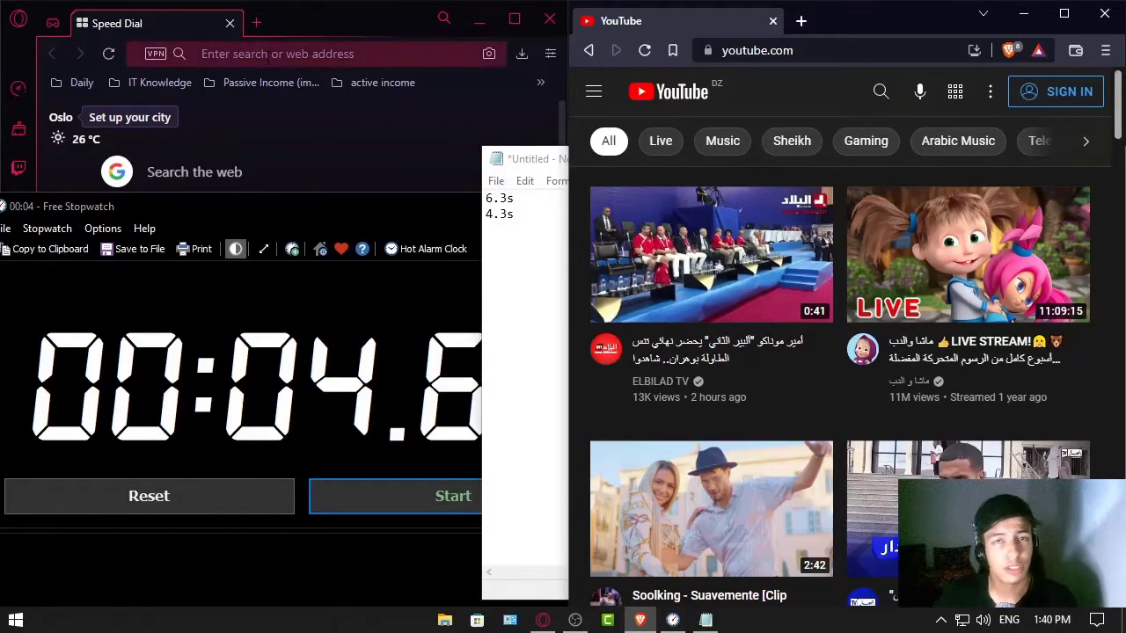
click(277, 53)
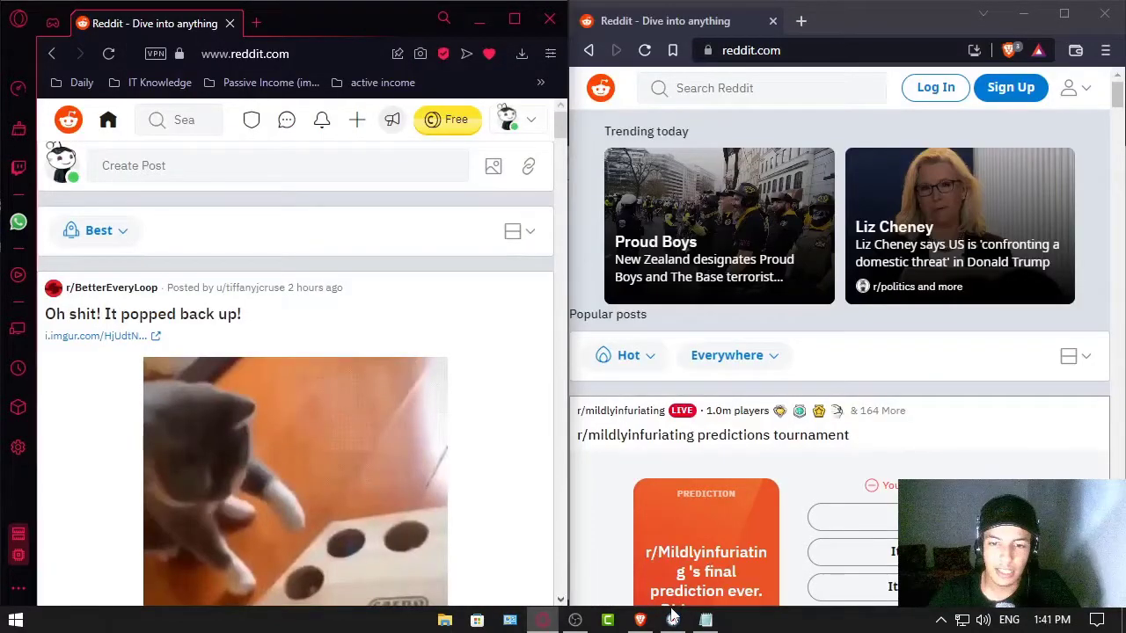
Time Opera GX's Reddit reload with the reset stopwatch, stopping at 00:07.79
click(673, 618)
click(490, 556)
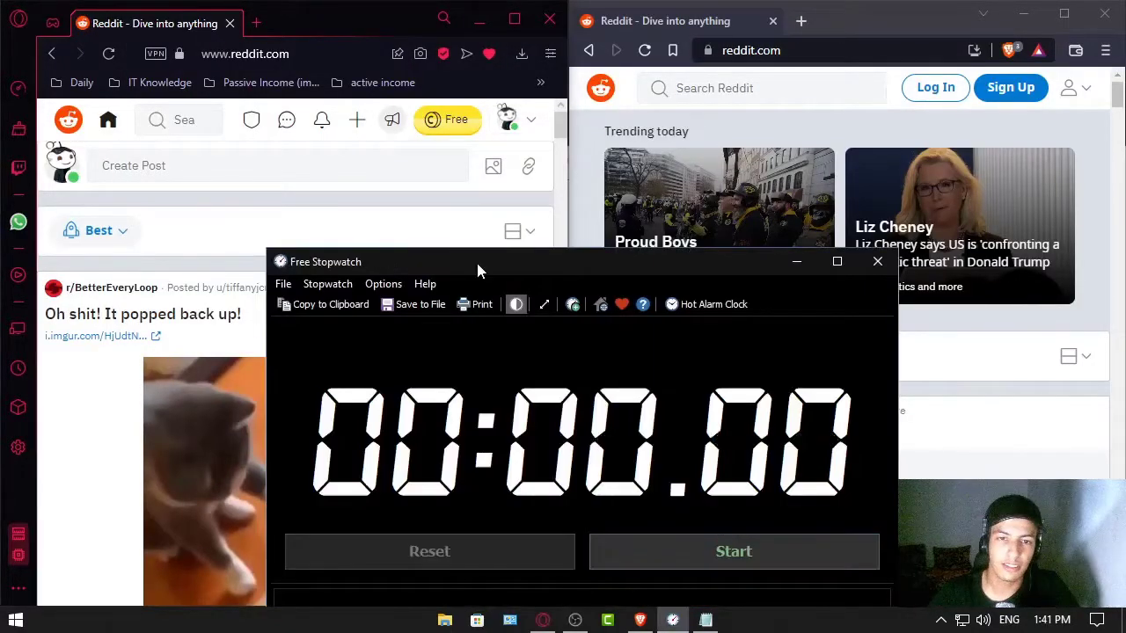
drag(476, 260, 522, 235)
click(176, 24)
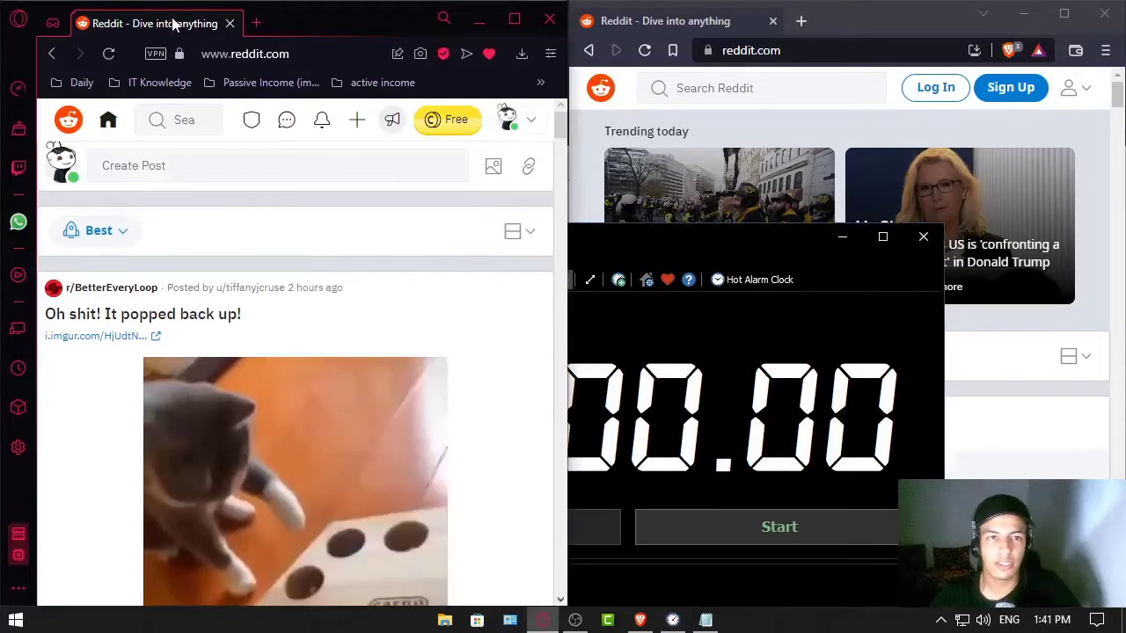
click(747, 534)
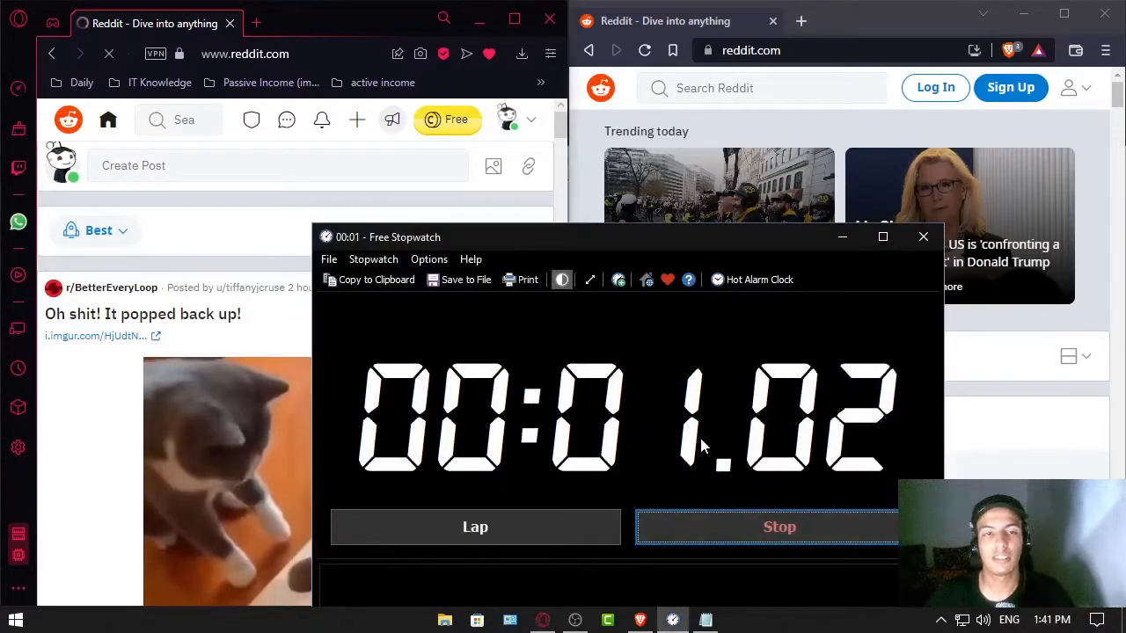
click(716, 525)
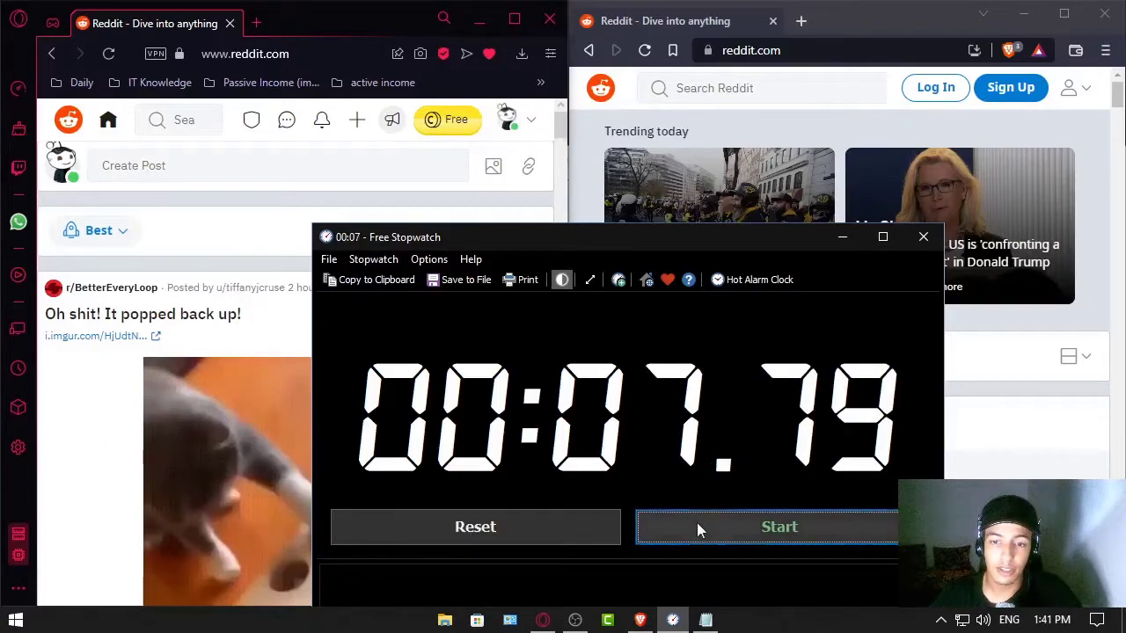
Reset the stopwatch again and start timing Brave's Reddit reload
click(705, 620)
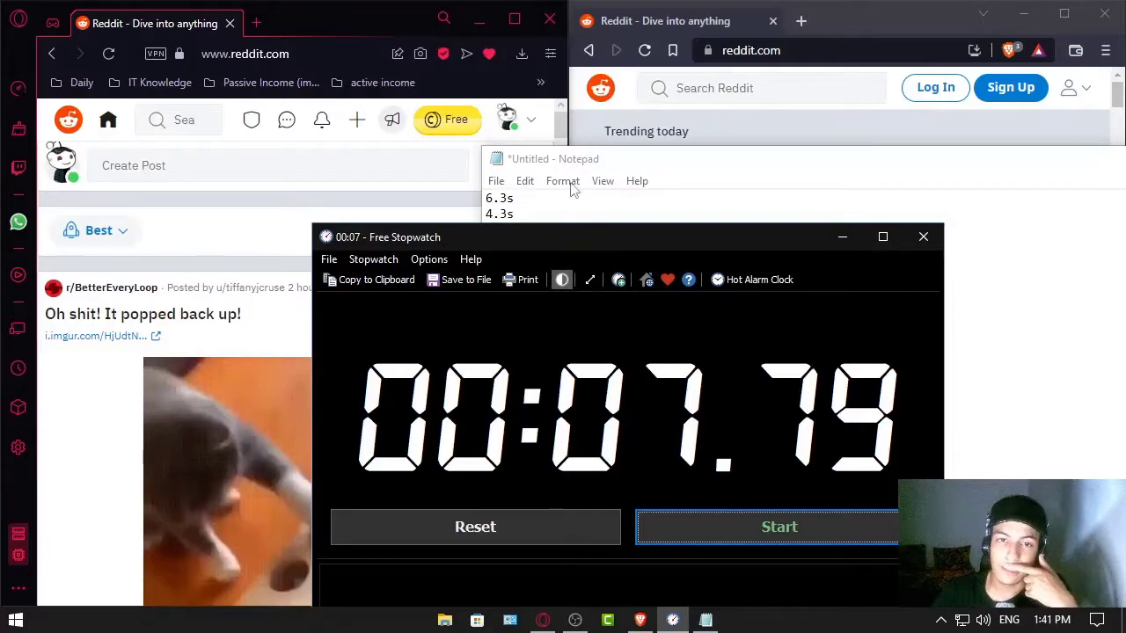
click(685, 21)
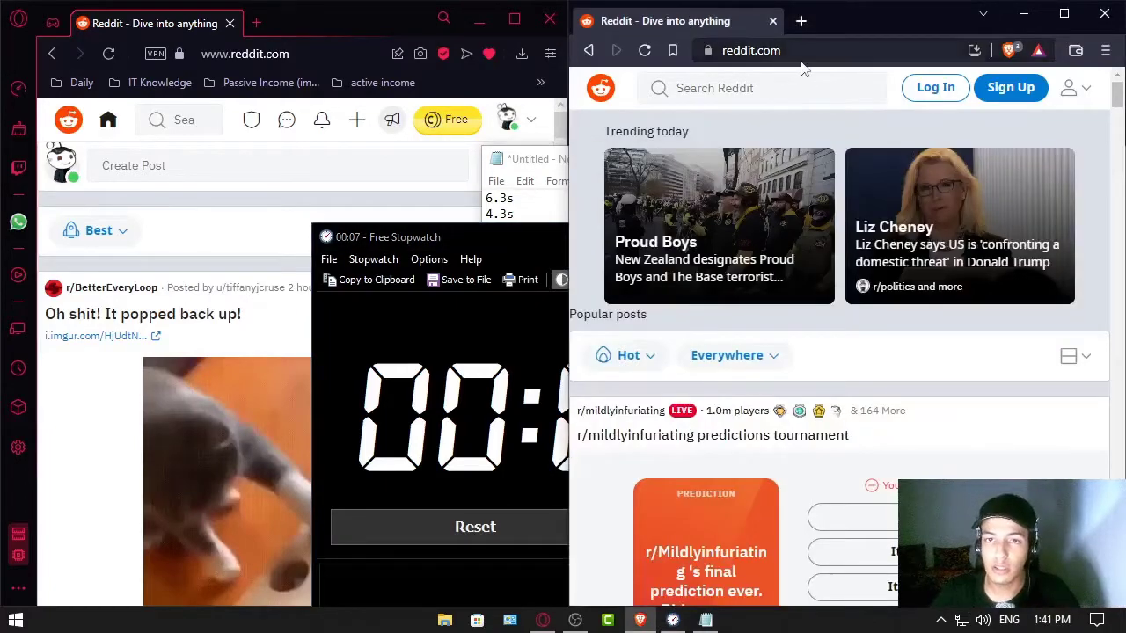
click(673, 620)
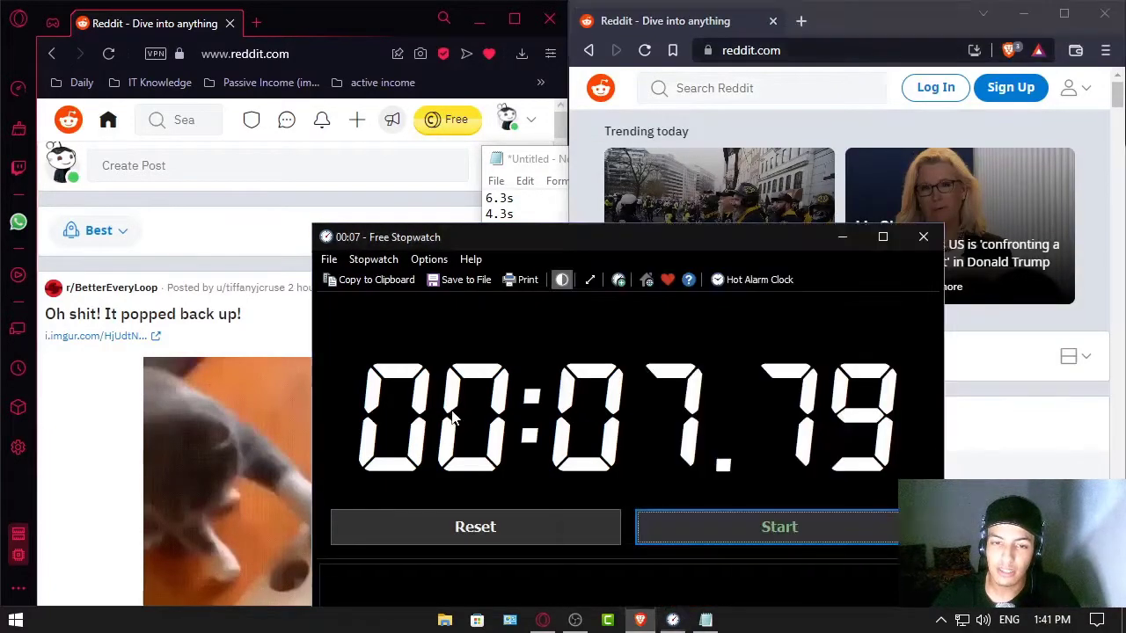
click(475, 526)
drag(662, 241, 308, 201)
click(422, 486)
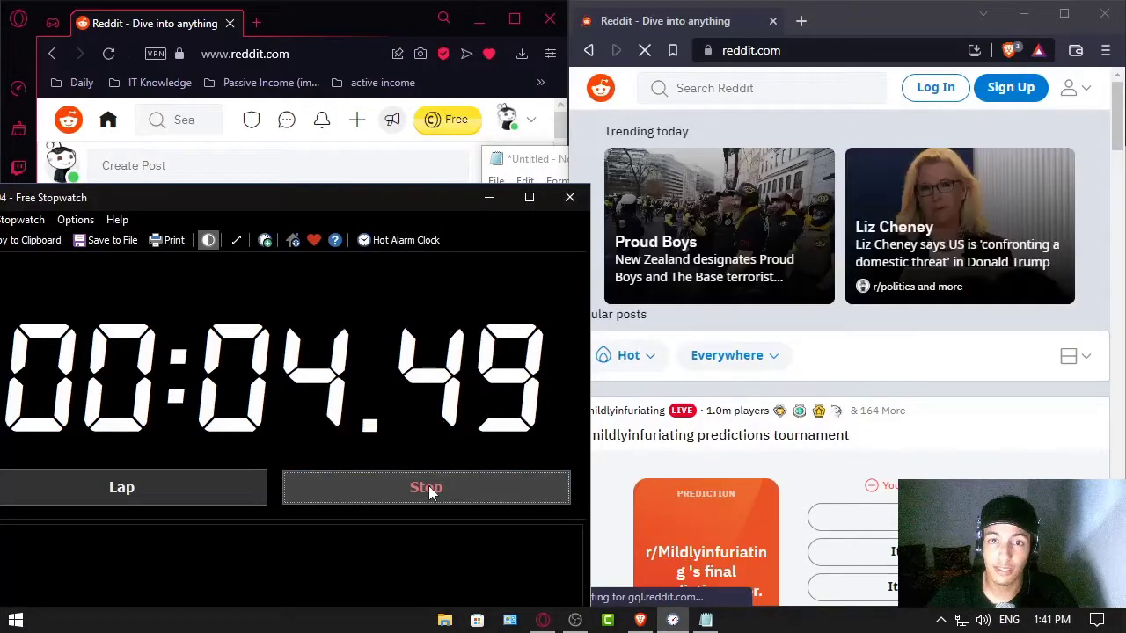
Stop the stopwatch on Brave's Reddit load and log 5.2s on a new Notepad line
click(428, 486)
click(705, 620)
key(Return)
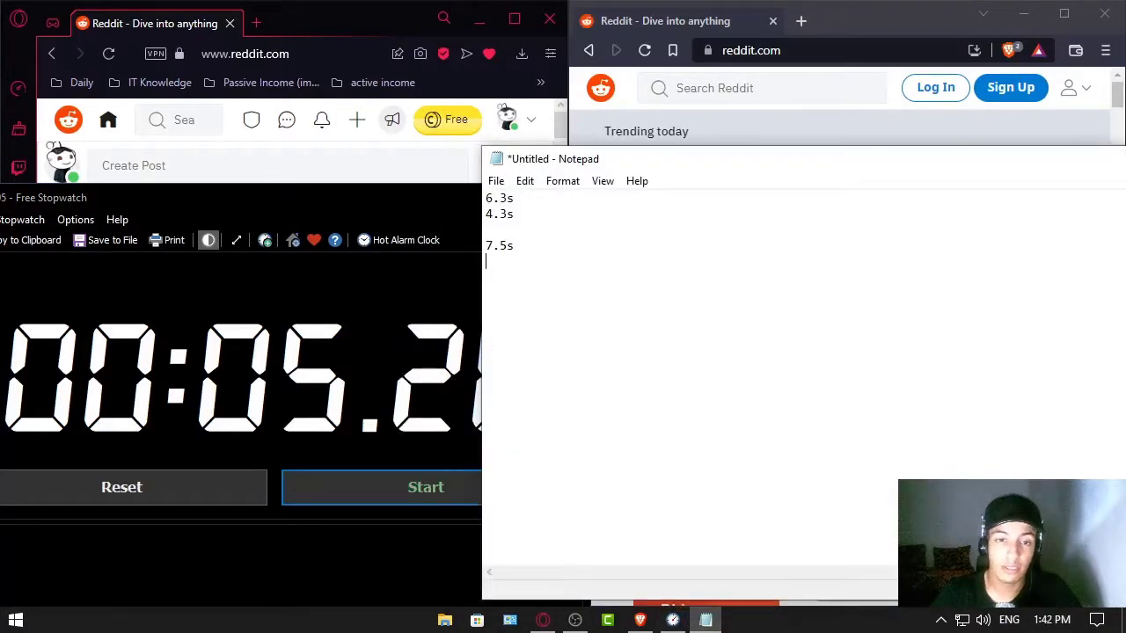
text(5.2s)
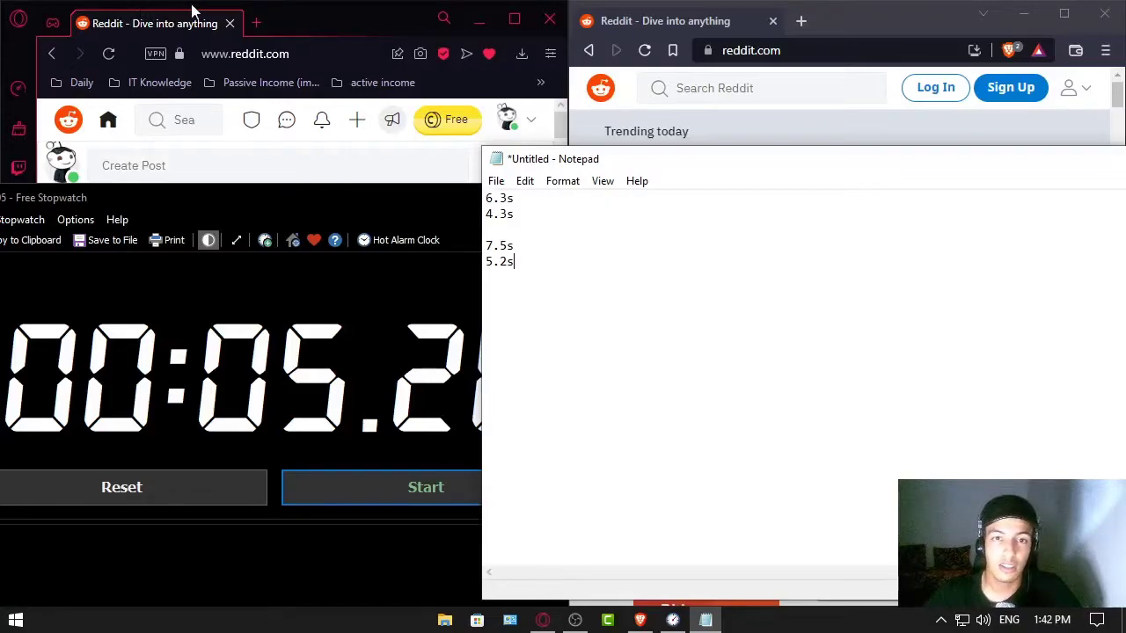
Scroll Opera GX's Reddit feed down and back up to confirm it loaded
click(492, 88)
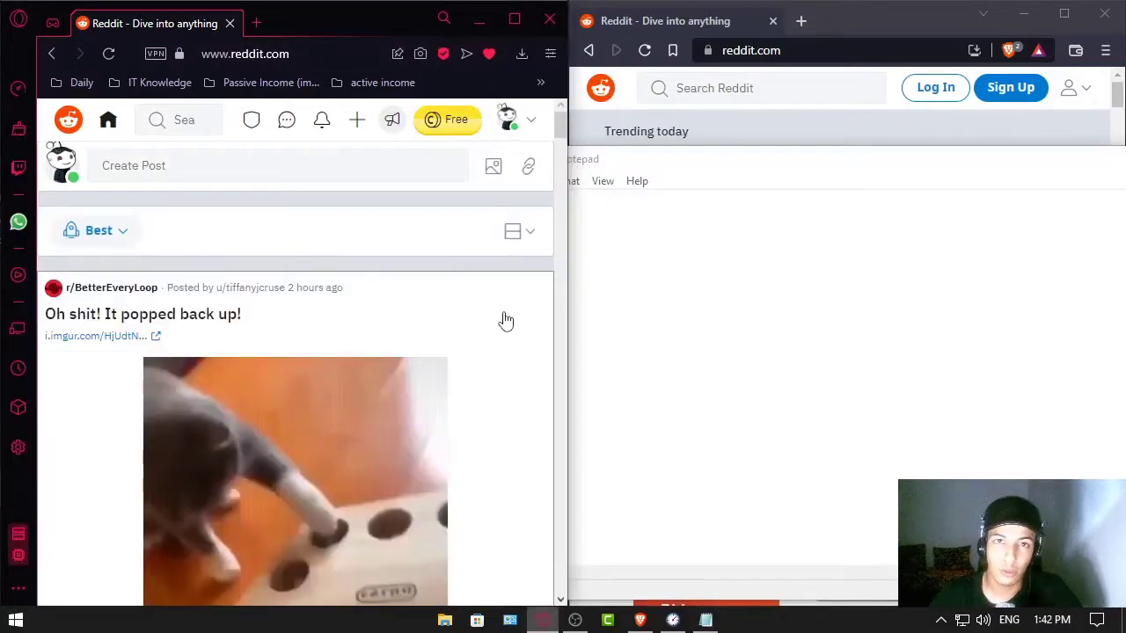
scroll(40, 340, down, 10)
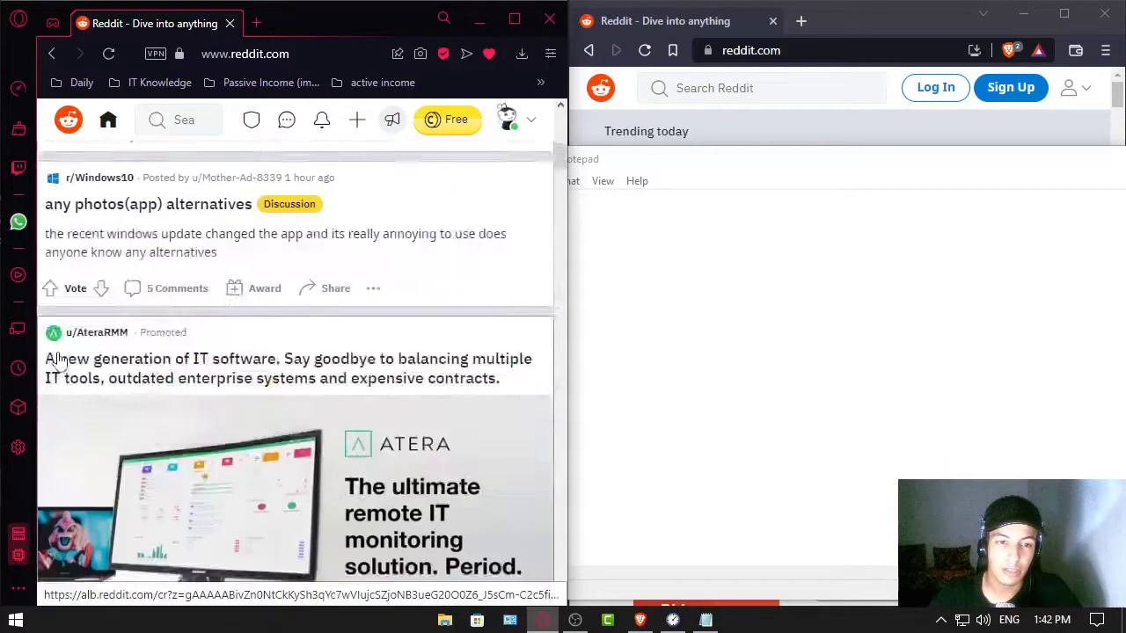
scroll(57, 361, up, 6)
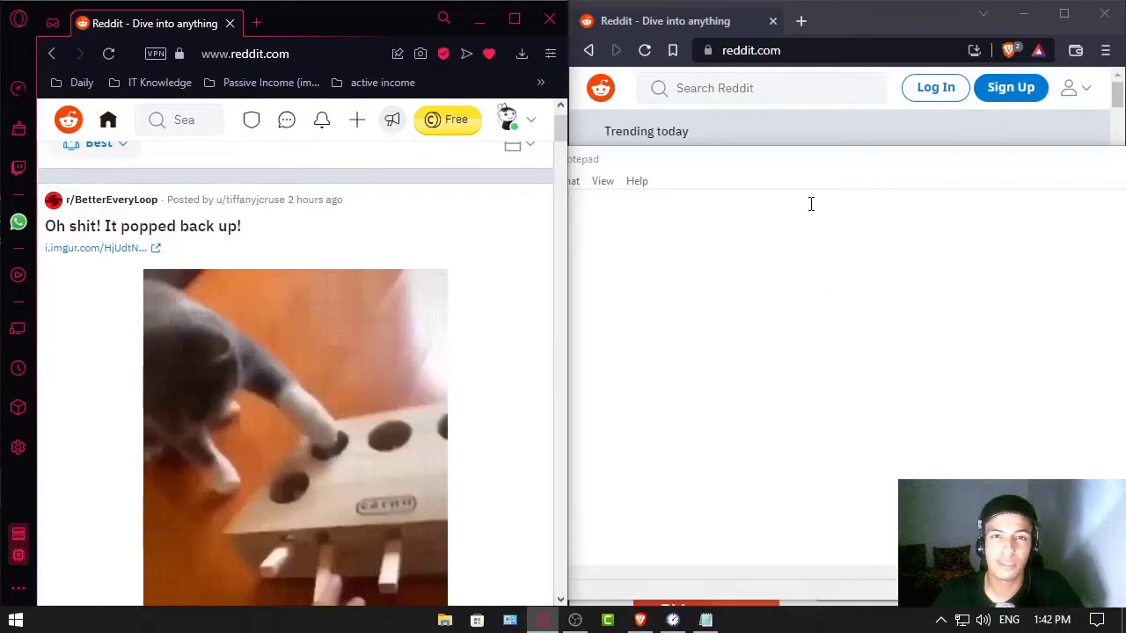
Show GX Control's RAM Limiter on at 0.69 RAM, then close Brave's Radix Developer Hub tab
click(19, 95)
click(20, 95)
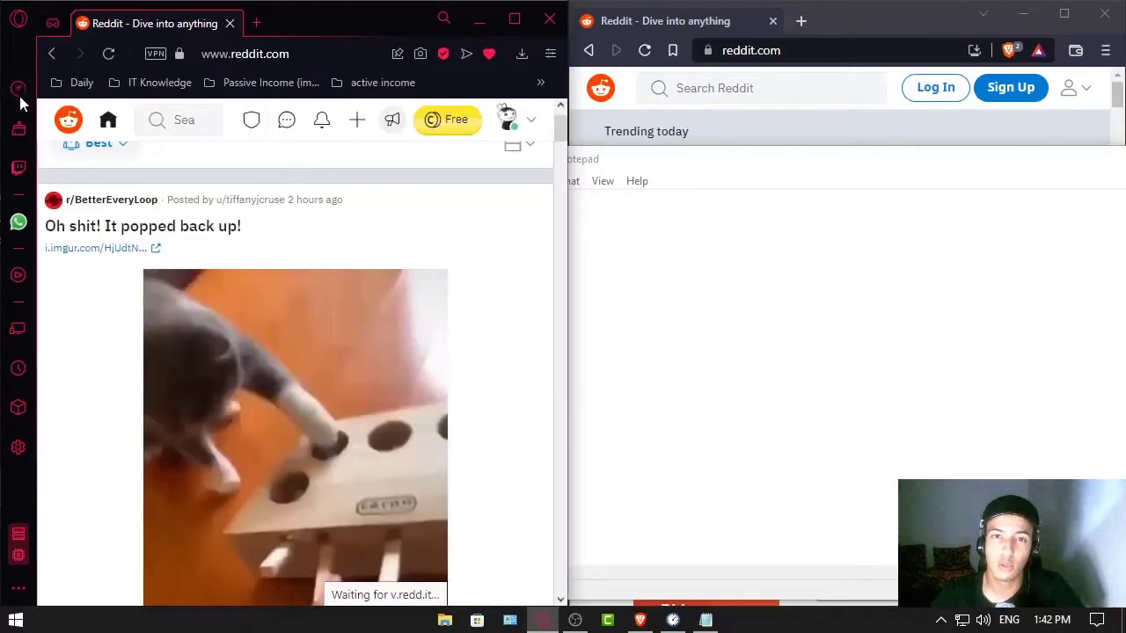
click(18, 89)
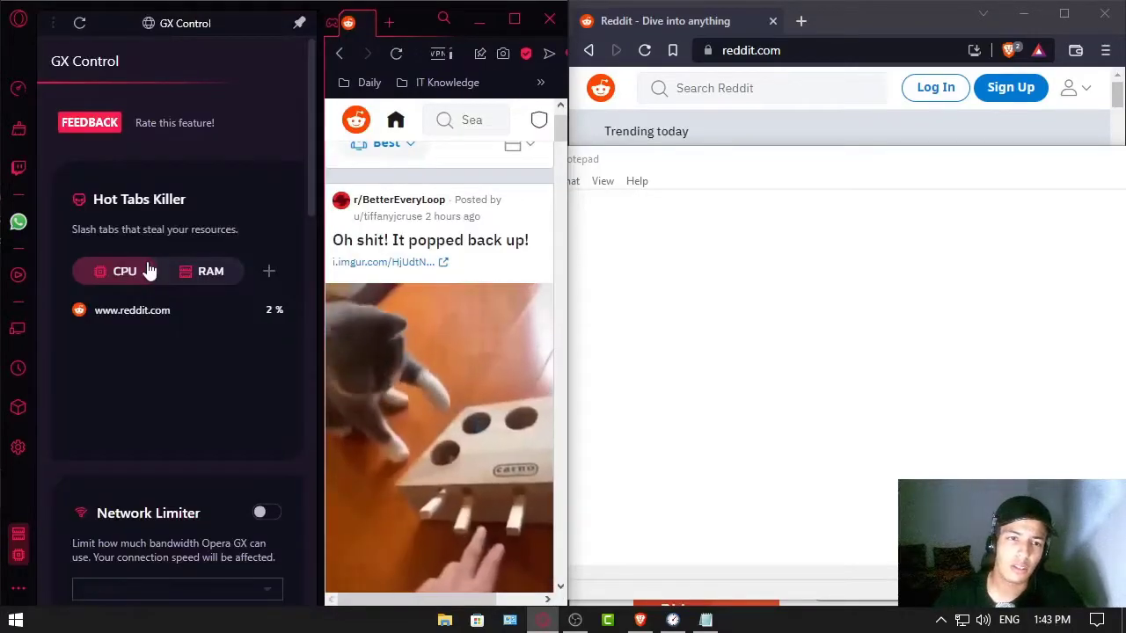
scroll(183, 334, down, 5)
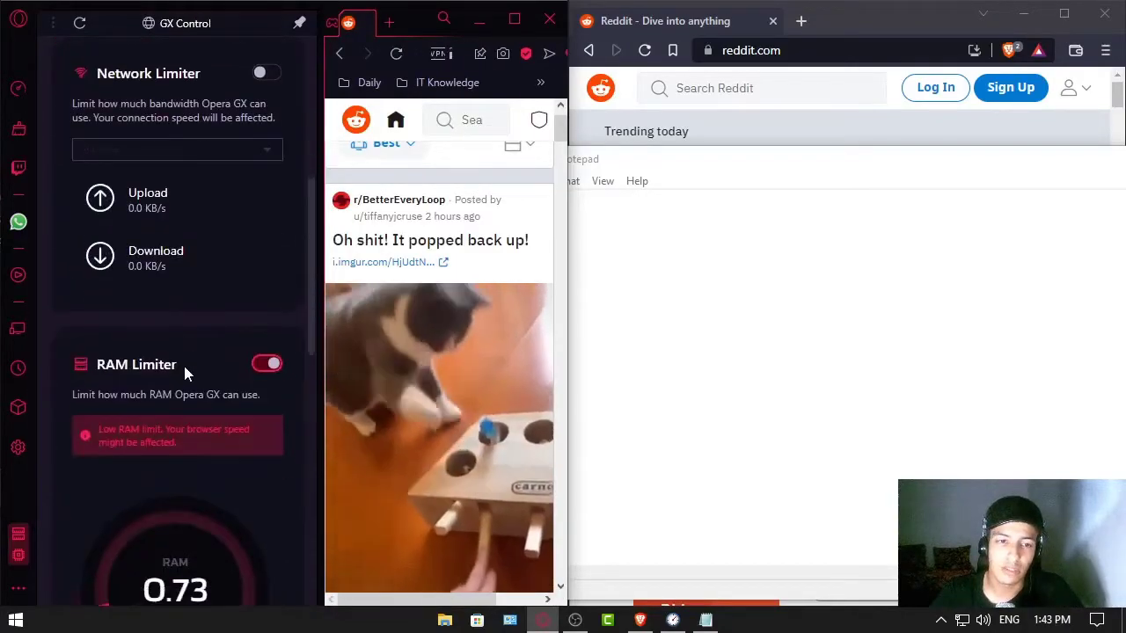
click(910, 230)
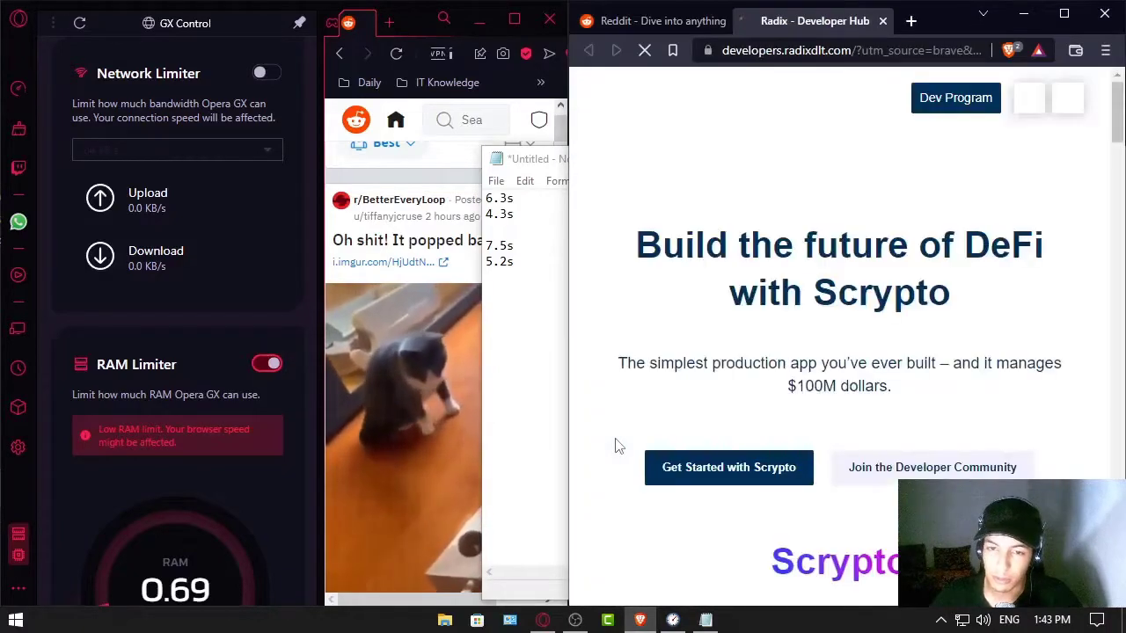
click(882, 21)
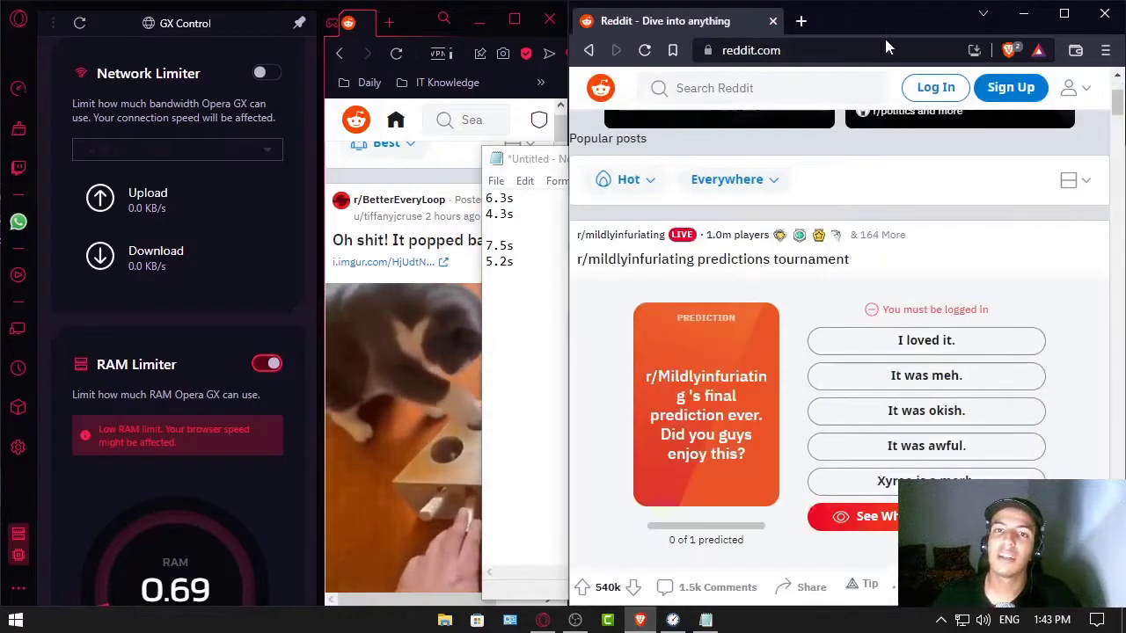